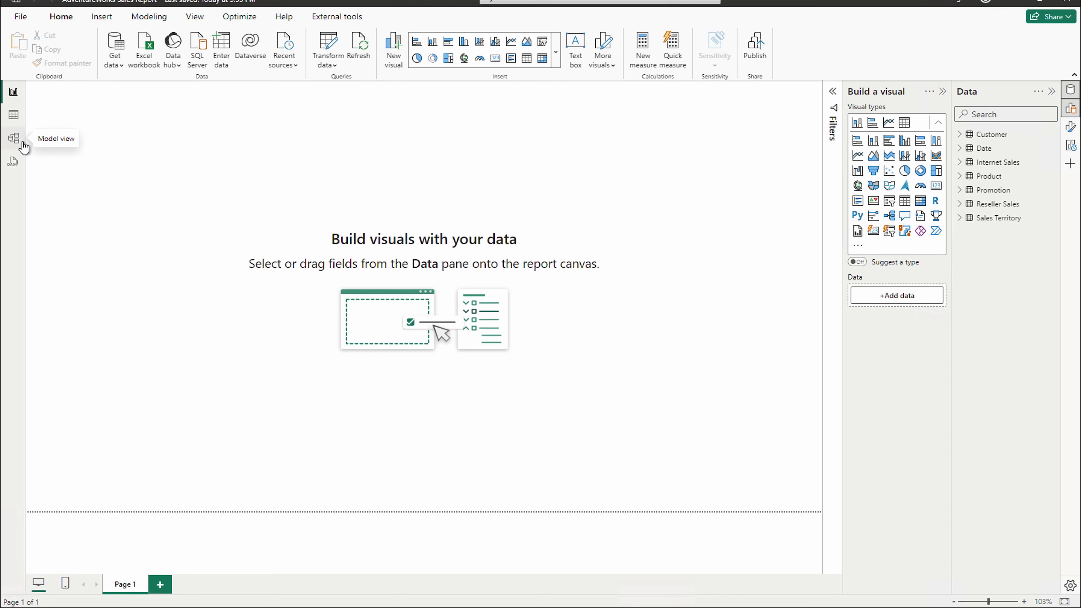
# Step: Open the model view and collapse the Properties and Data panes to enlarge the diagram area
pyautogui.click(22, 143)
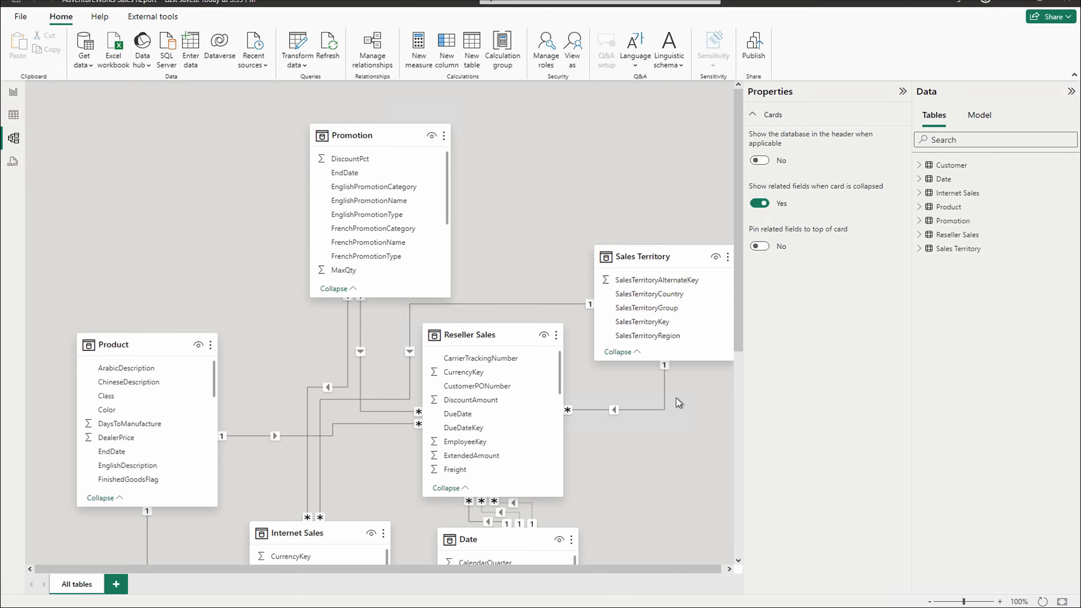
pyautogui.scroll(-5, 679, 402)
pyautogui.scroll(5, 678, 400)
pyautogui.click(902, 91)
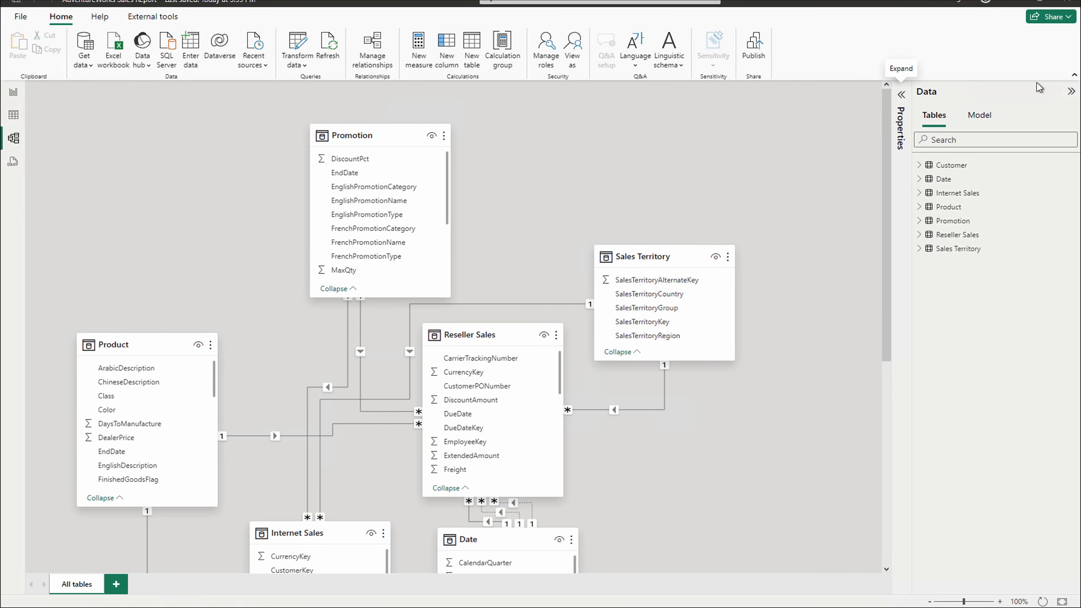
pyautogui.click(1071, 95)
# Step: Add a new diagram layout and place all the tables on it with Auto layout
pyautogui.scroll(-3, 884, 310)
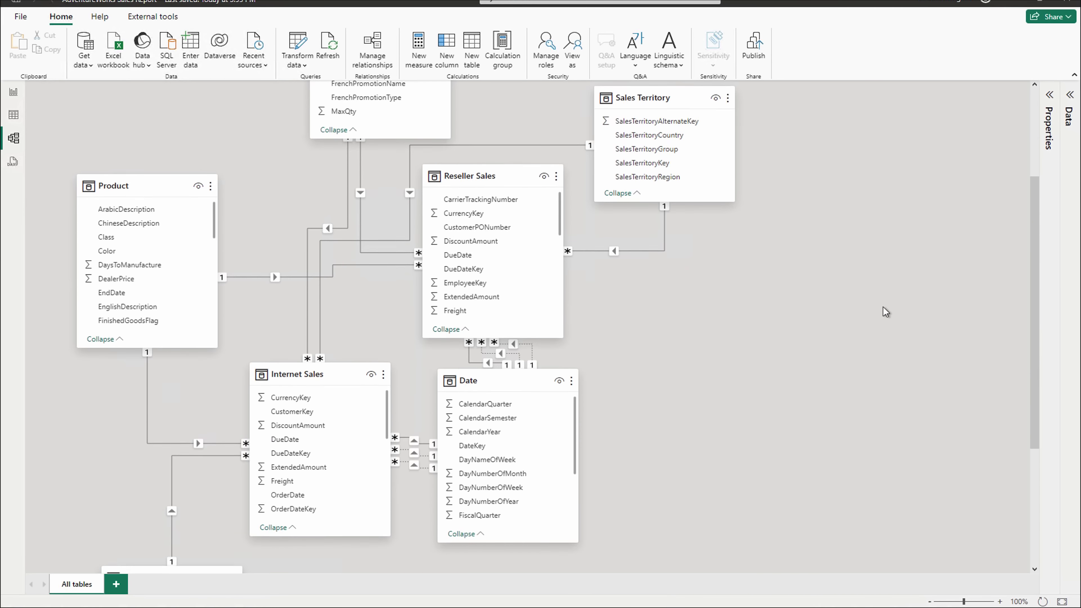
pyautogui.scroll(-3, 885, 311)
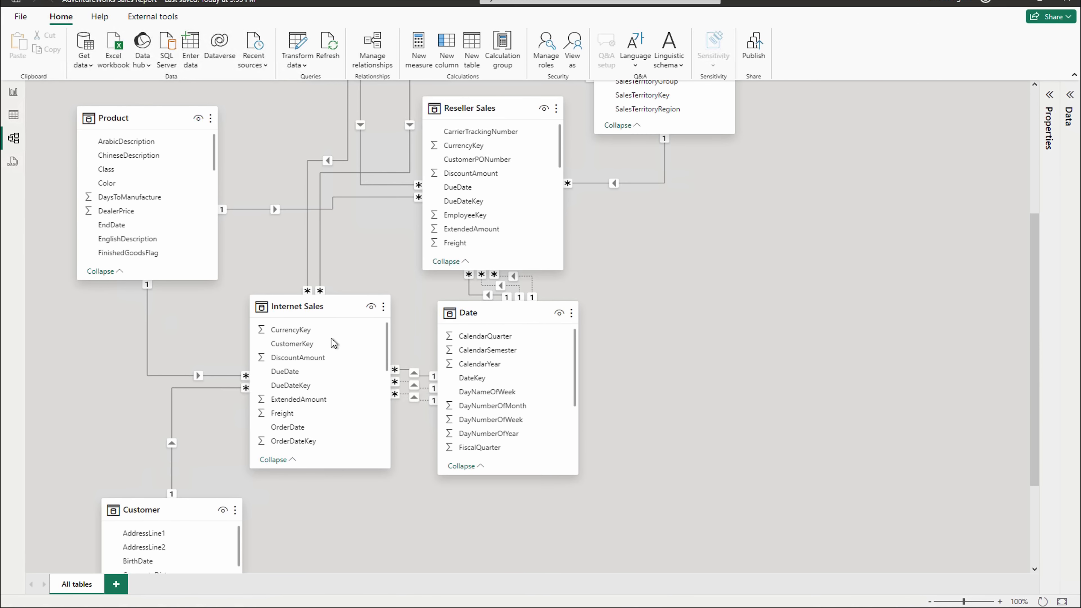
pyautogui.click(116, 584)
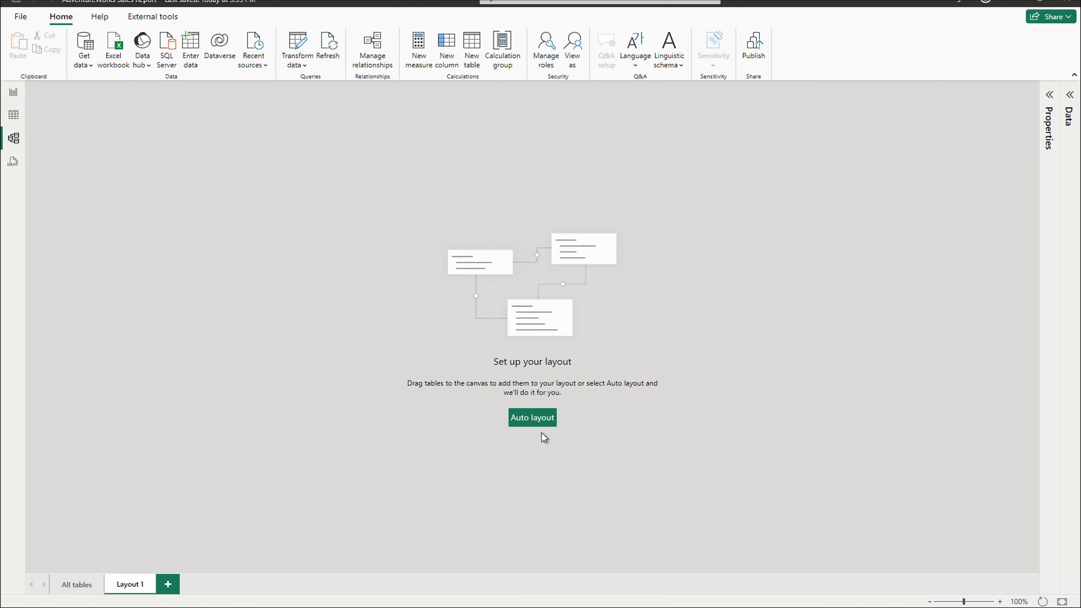
pyautogui.click(538, 414)
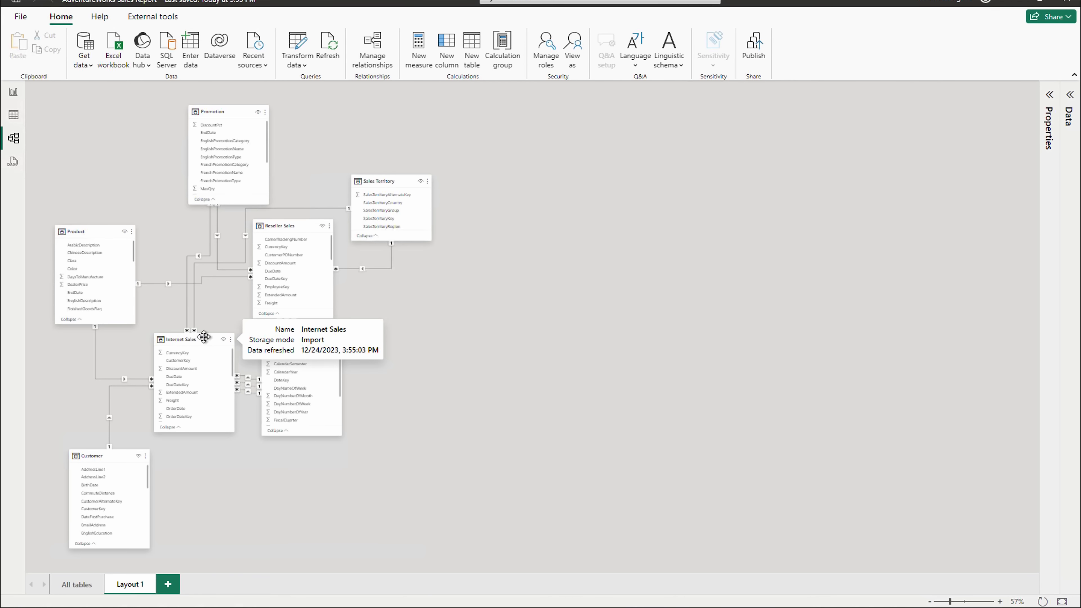
# Step: Place the Internet Sales and Reseller Sales tables side by side, with Customer and Date below them
pyautogui.moveTo(204, 337); pyautogui.dragTo(584, 257)
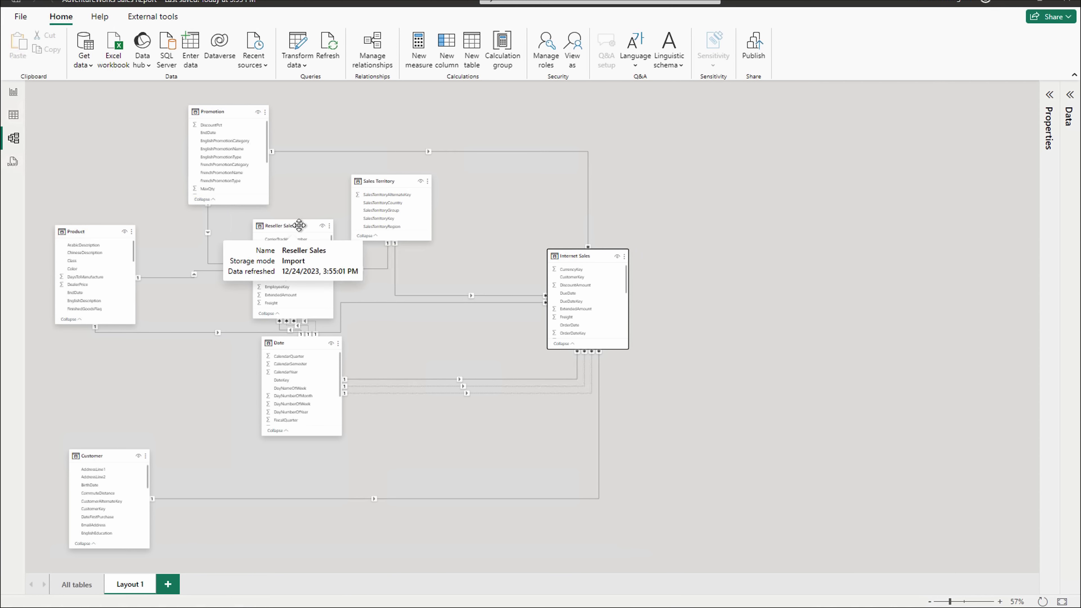
pyautogui.click(289, 225)
pyautogui.moveTo(578, 226); pyautogui.dragTo(775, 256)
pyautogui.moveTo(544, 255); pyautogui.dragTo(498, 254)
pyautogui.moveTo(765, 253); pyautogui.dragTo(713, 253)
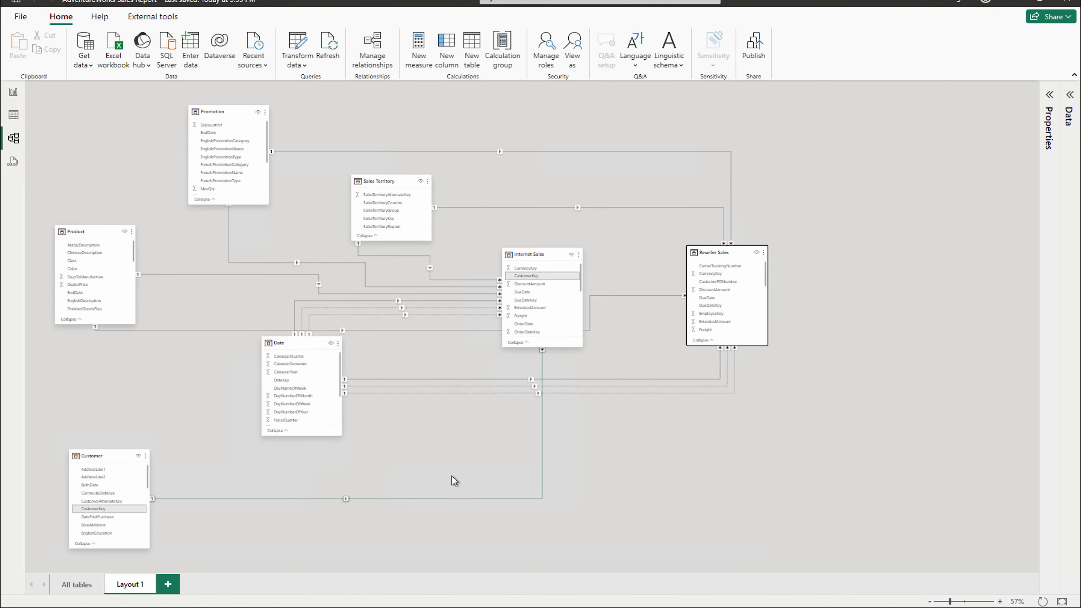
pyautogui.moveTo(288, 345); pyautogui.dragTo(663, 440)
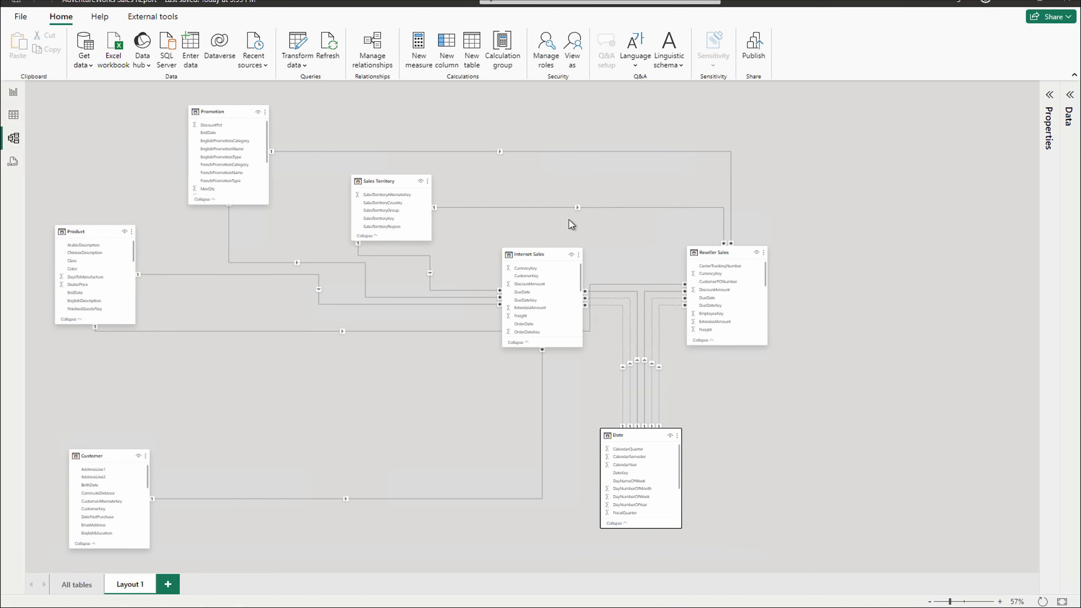
pyautogui.moveTo(96, 454); pyautogui.dragTo(424, 400)
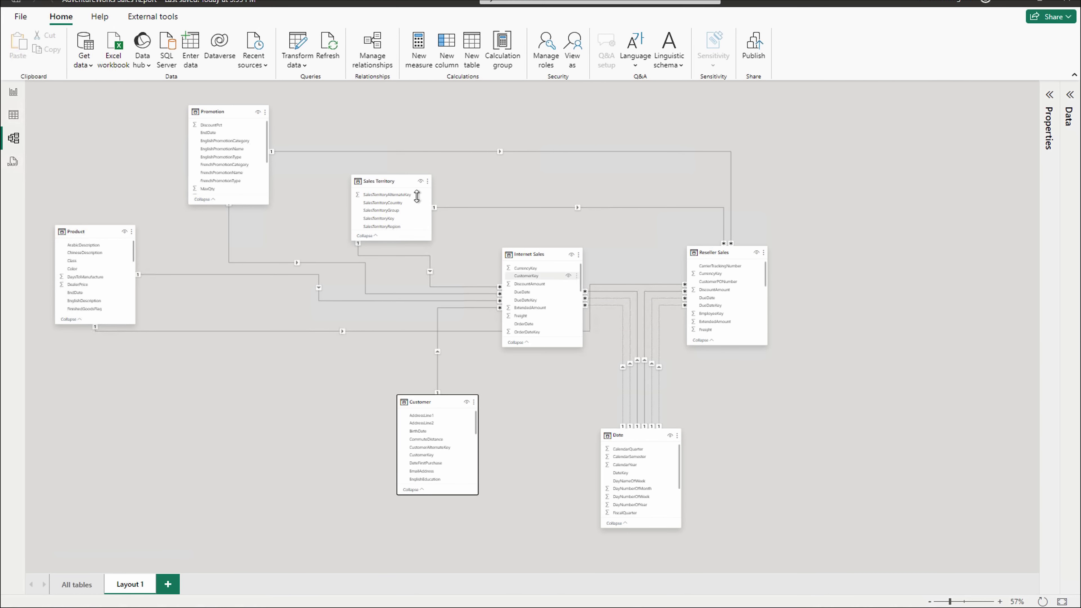
# Step: Line up the Product, Promotion and Sales Territory tables in a row above the two sales tables
pyautogui.moveTo(403, 183); pyautogui.dragTo(838, 154)
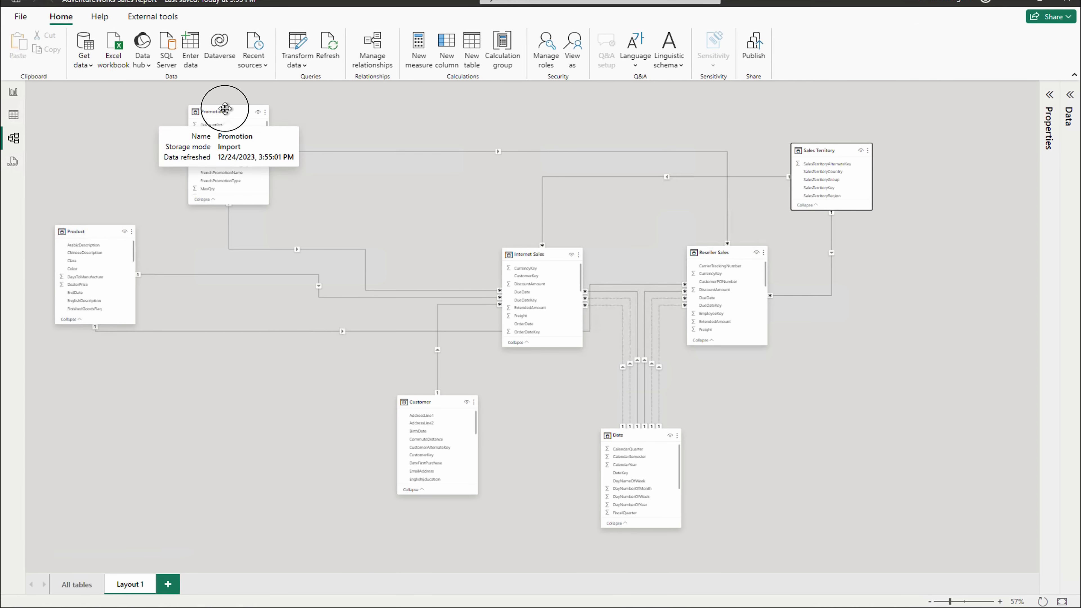
pyautogui.moveTo(223, 110); pyautogui.dragTo(608, 90)
pyautogui.moveTo(794, 143); pyautogui.dragTo(675, 105)
pyautogui.moveTo(86, 229); pyautogui.dragTo(476, 105)
pyautogui.click(347, 285)
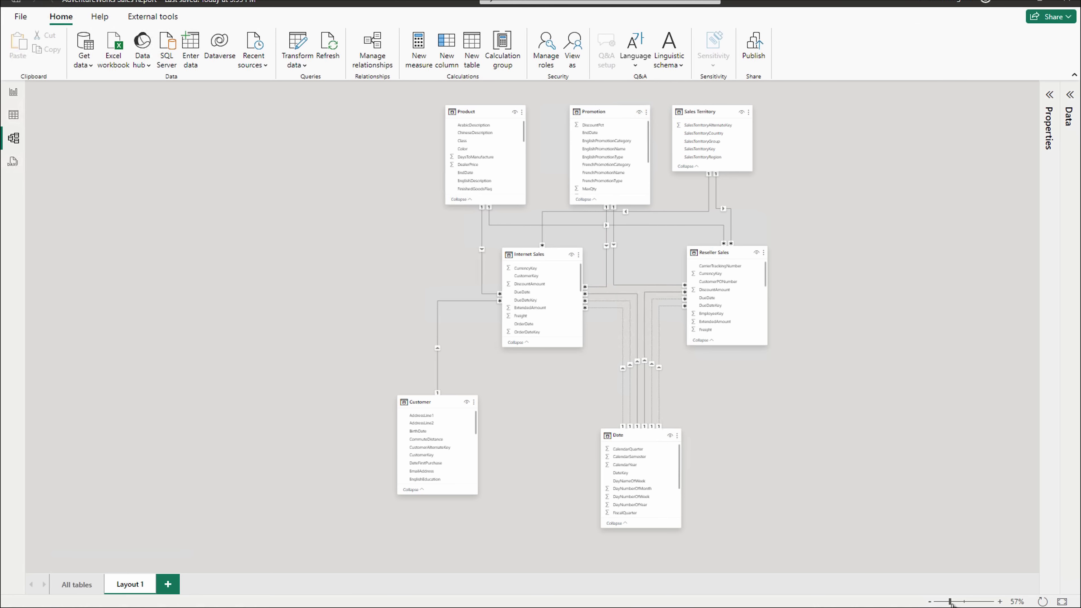
# Step: Shift Internet Sales and Reseller Sales toward the diagram's left side, and move Customer and Date beneath them
pyautogui.moveTo(951, 602); pyautogui.dragTo(953, 603)
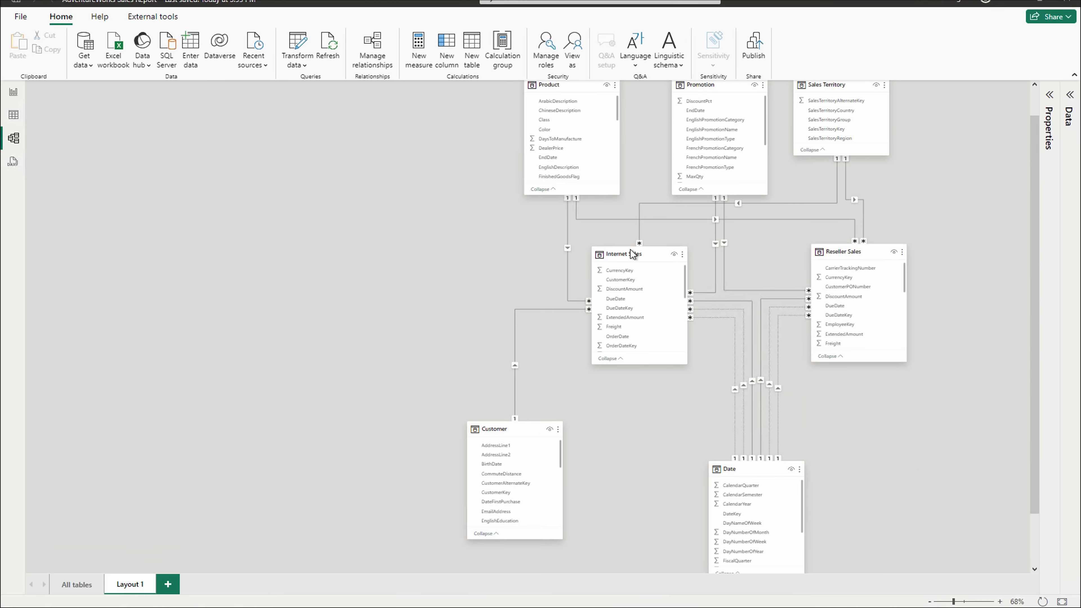
pyautogui.moveTo(635, 253); pyautogui.dragTo(313, 261)
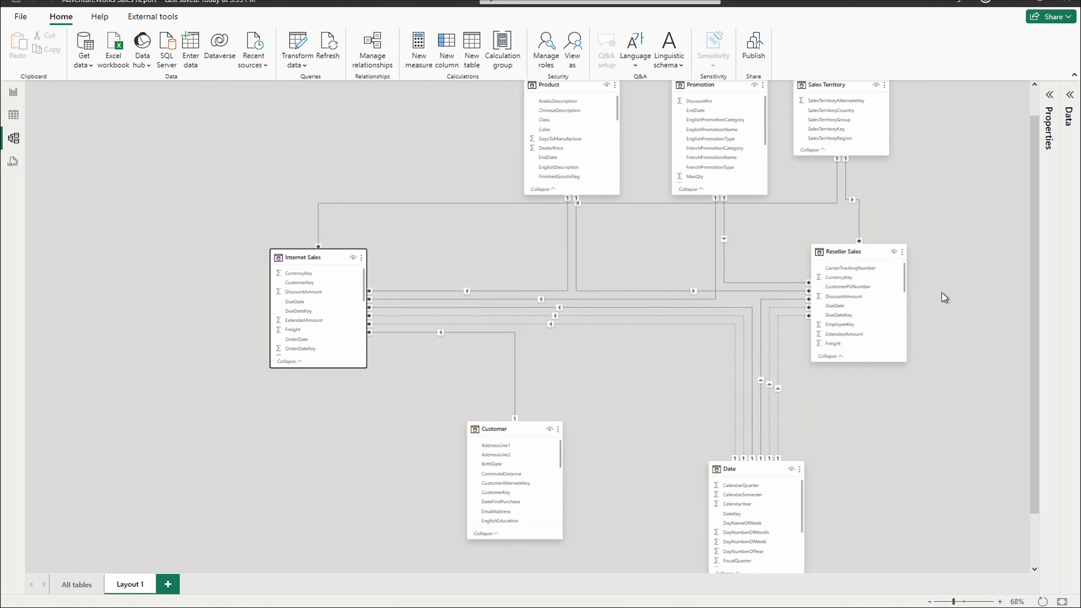
pyautogui.moveTo(877, 251); pyautogui.dragTo(621, 260)
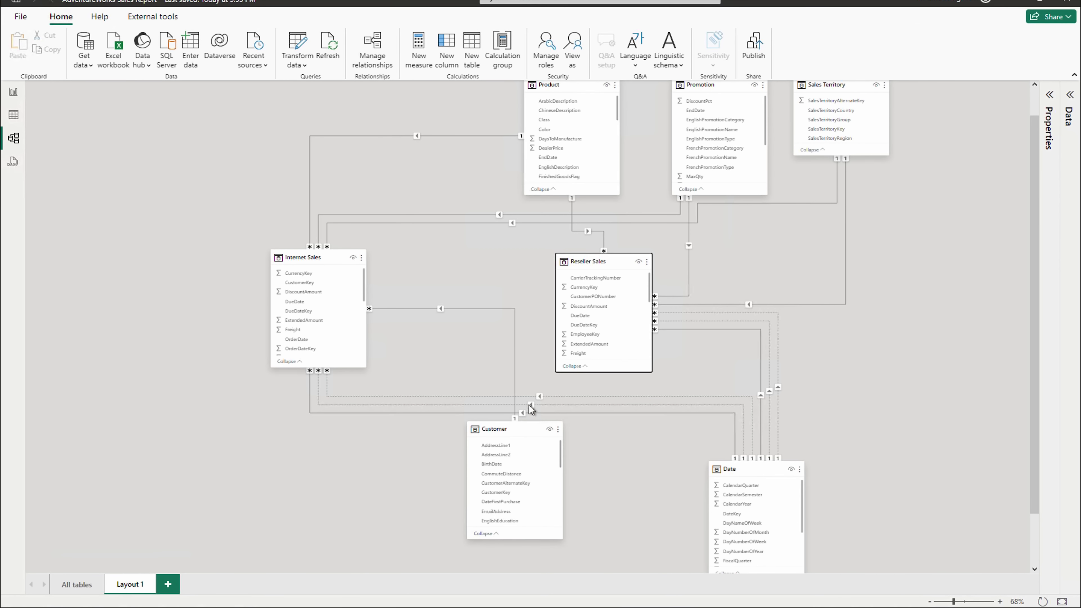
pyautogui.moveTo(522, 425); pyautogui.dragTo(145, 406)
pyautogui.moveTo(761, 468); pyautogui.dragTo(462, 443)
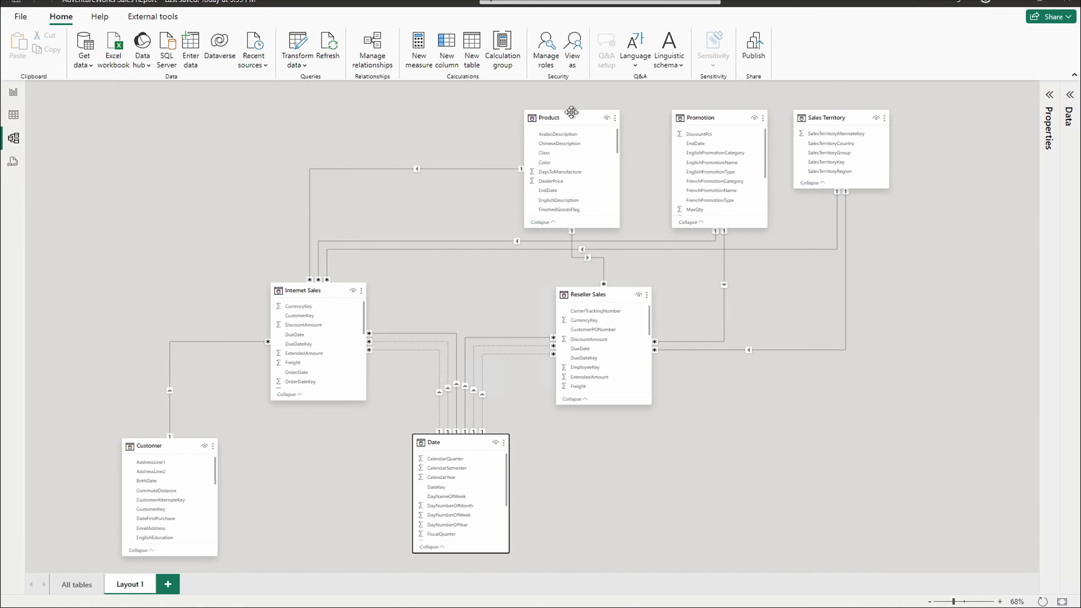
# Step: Move the Product, Promotion and Sales Territory tables left into a spaced row above the two sales tables
pyautogui.moveTo(571, 109); pyautogui.dragTo(218, 112)
pyautogui.moveTo(696, 112); pyautogui.dragTo(385, 121)
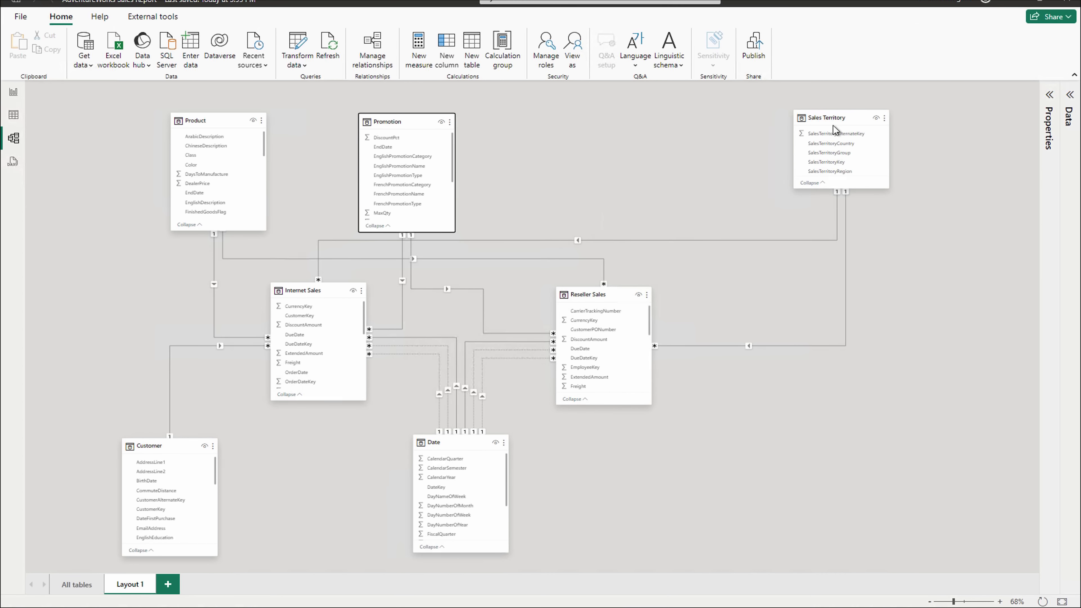
pyautogui.moveTo(827, 121); pyautogui.dragTo(561, 132)
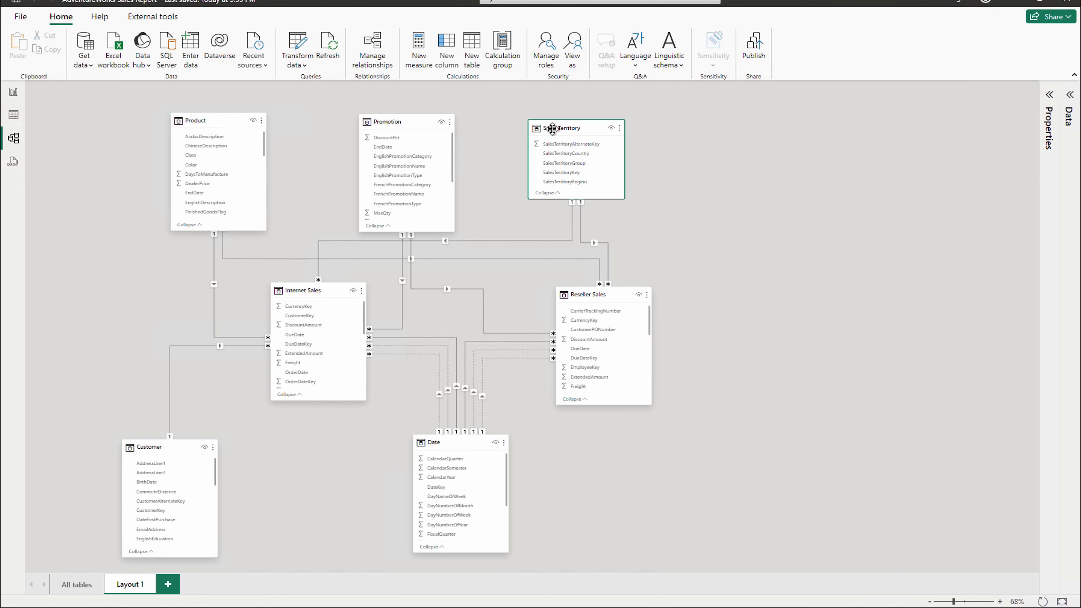
pyautogui.click(379, 122)
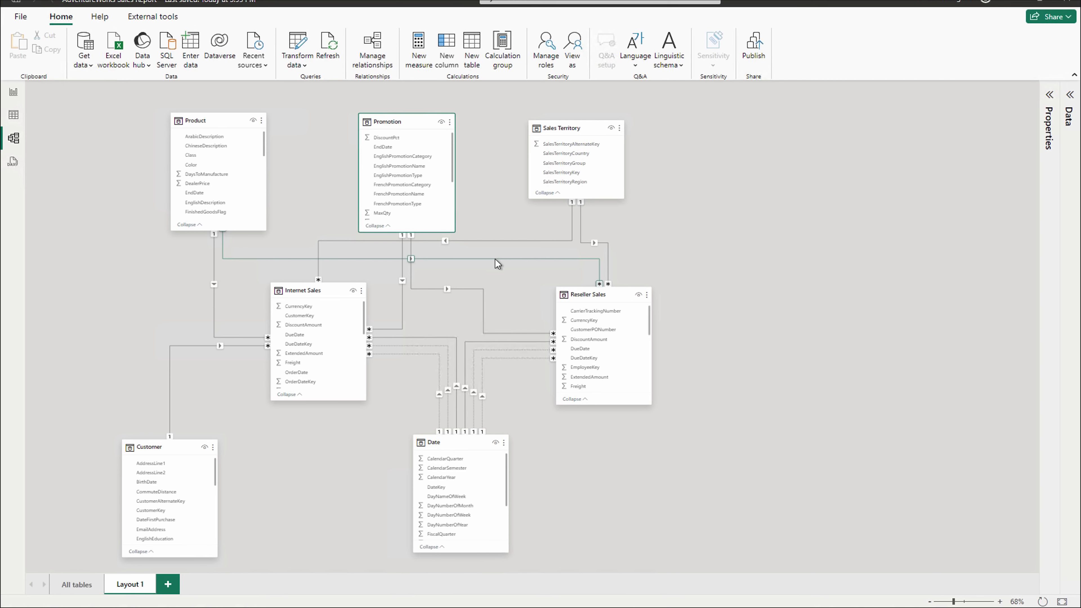
# Step: Open the properties of the relationship between Internet Sales and Sales Territory and review its cardinality options
pyautogui.moveTo(579, 306)
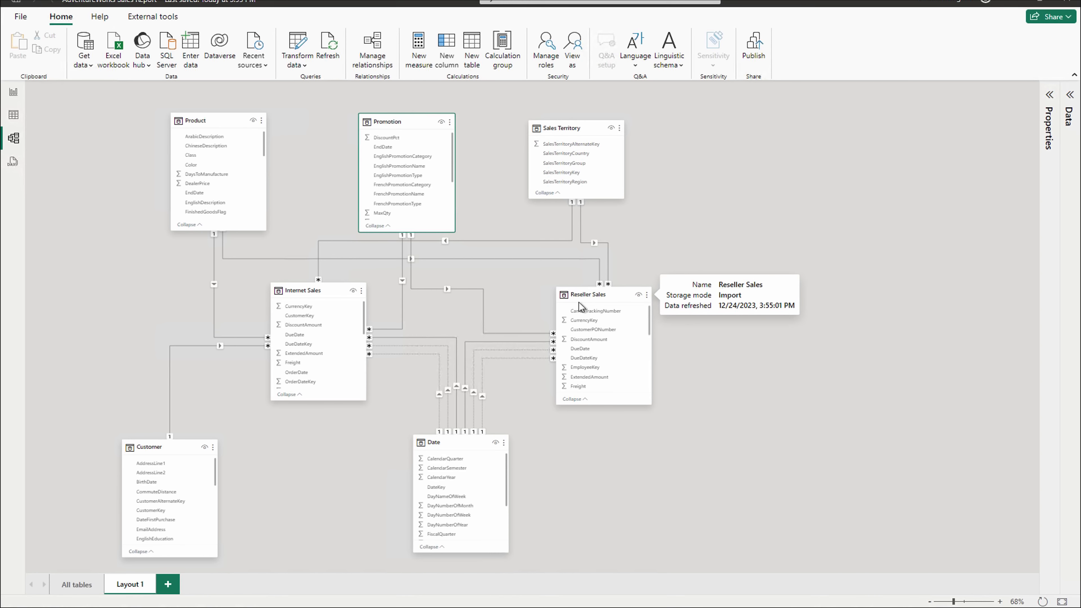
pyautogui.rightClick(494, 240)
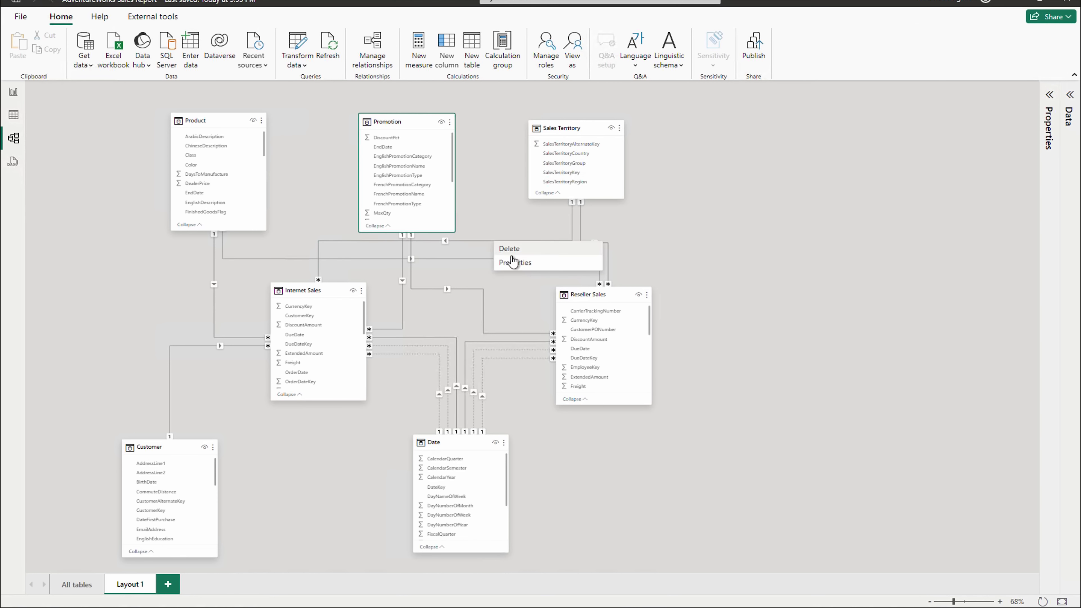
pyautogui.click(523, 267)
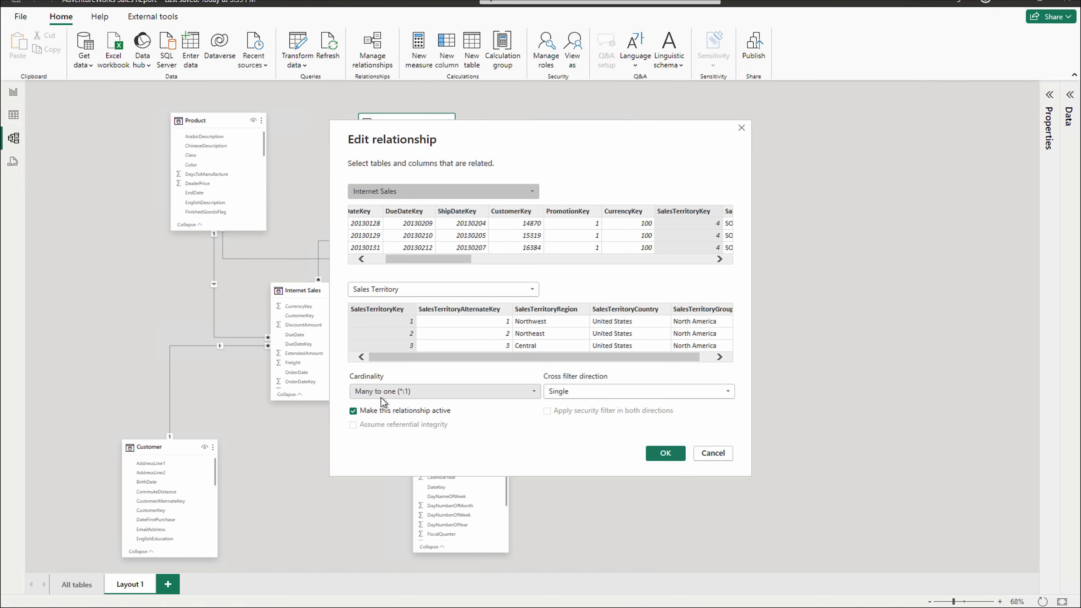
pyautogui.click(394, 391)
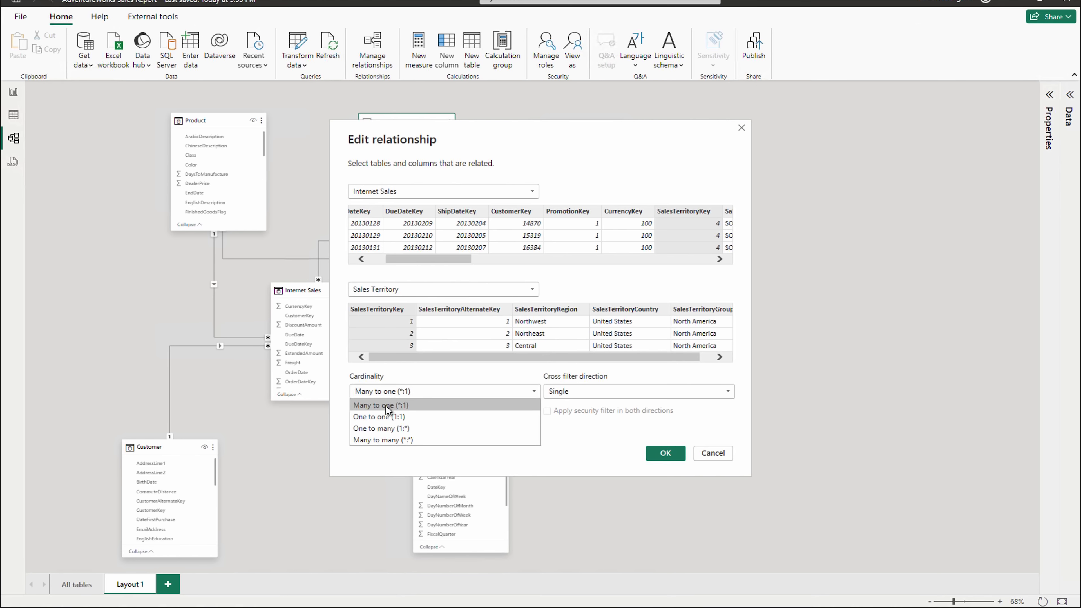
pyautogui.click(475, 380)
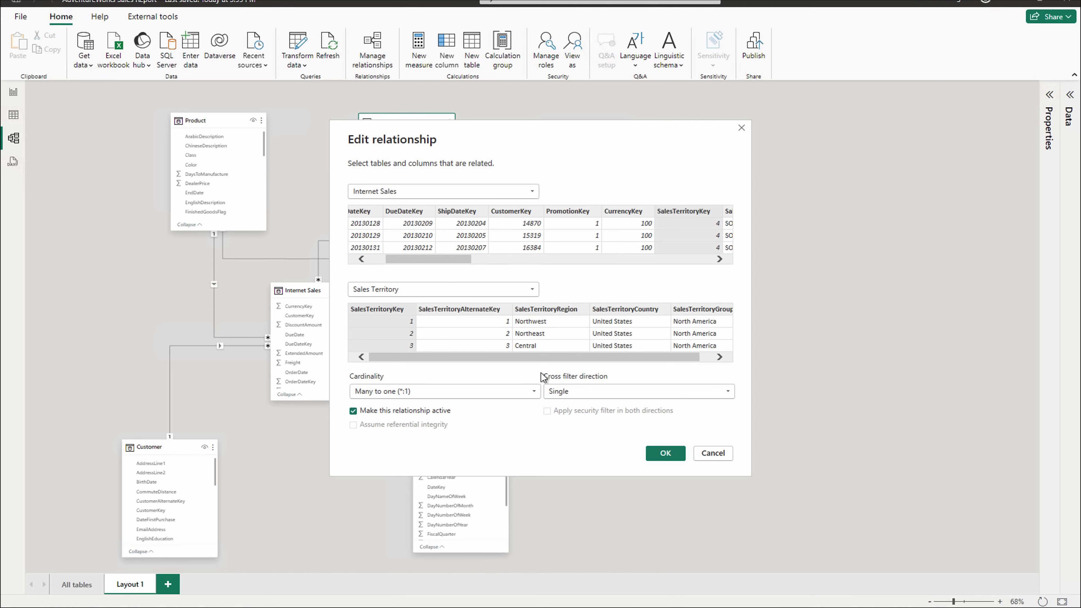
# Step: Review the relationship's cross filter direction options and close its settings without saving
pyautogui.click(603, 394)
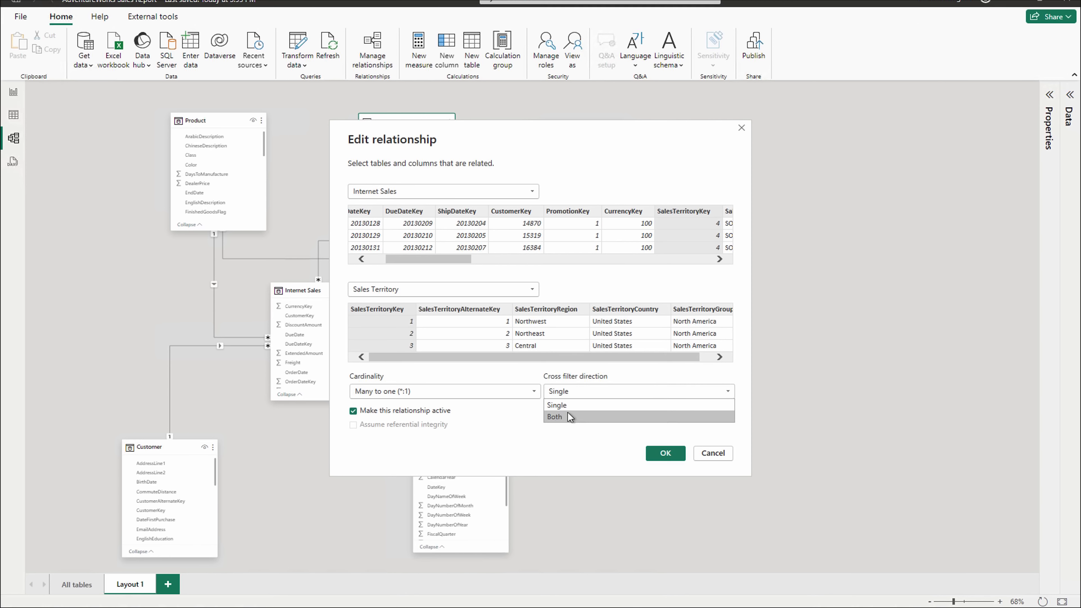
pyautogui.click(579, 443)
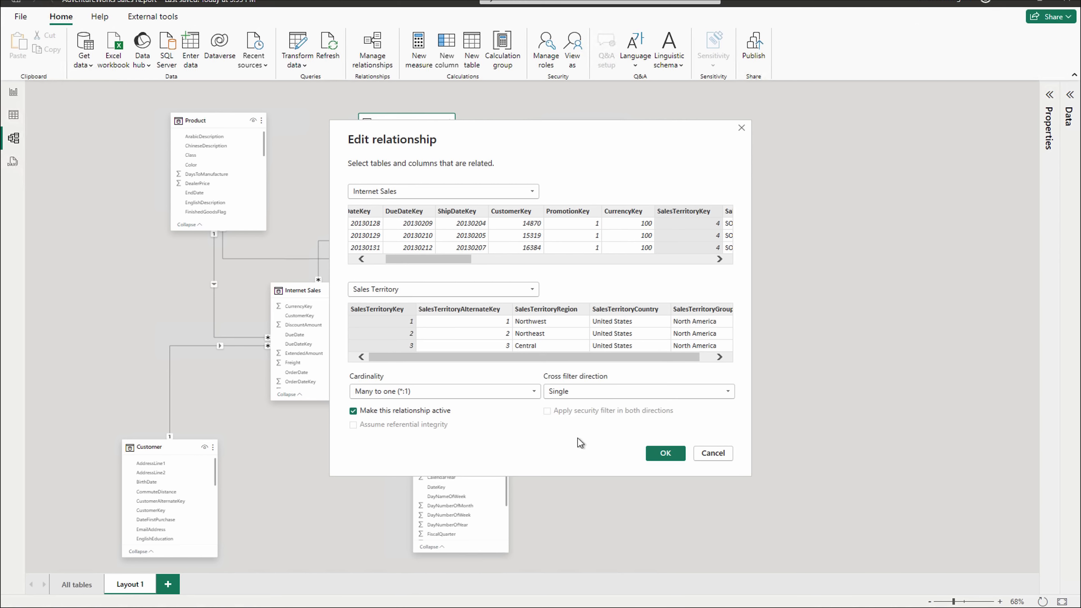
pyautogui.click(575, 392)
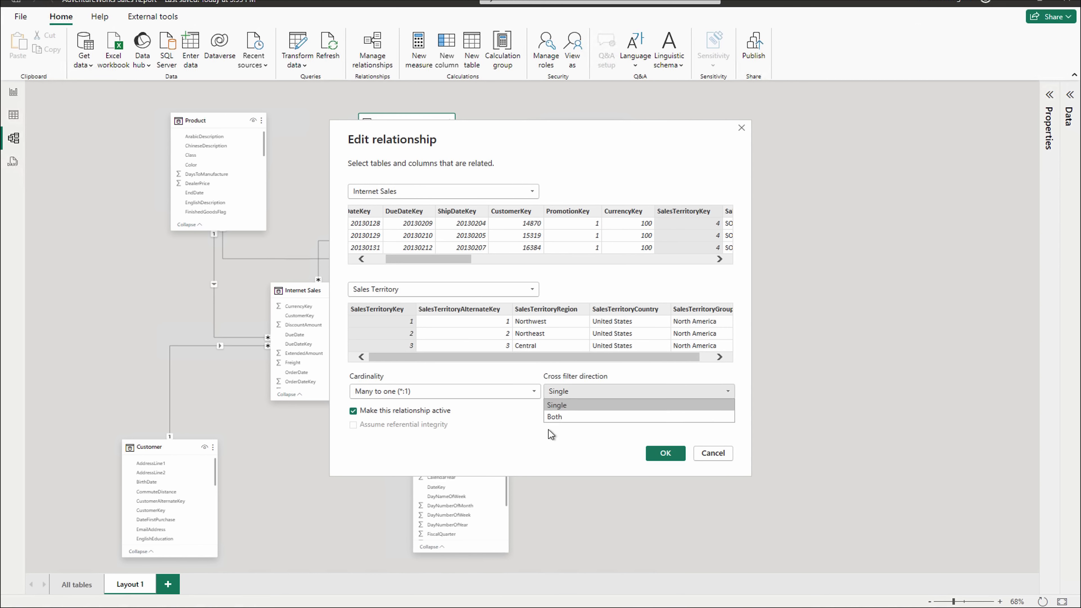
pyautogui.click(551, 463)
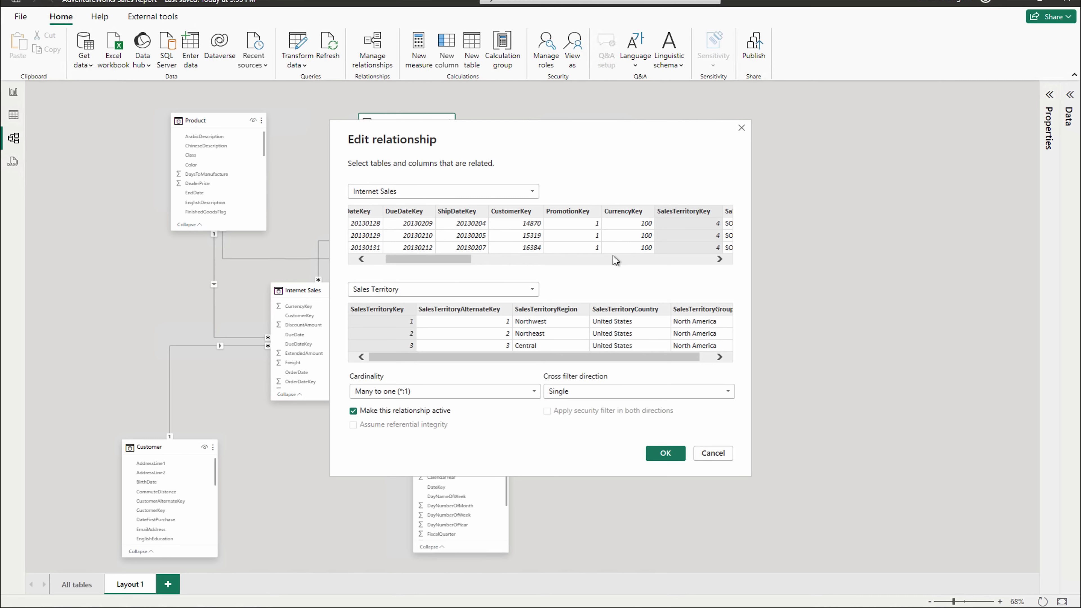
pyautogui.click(713, 453)
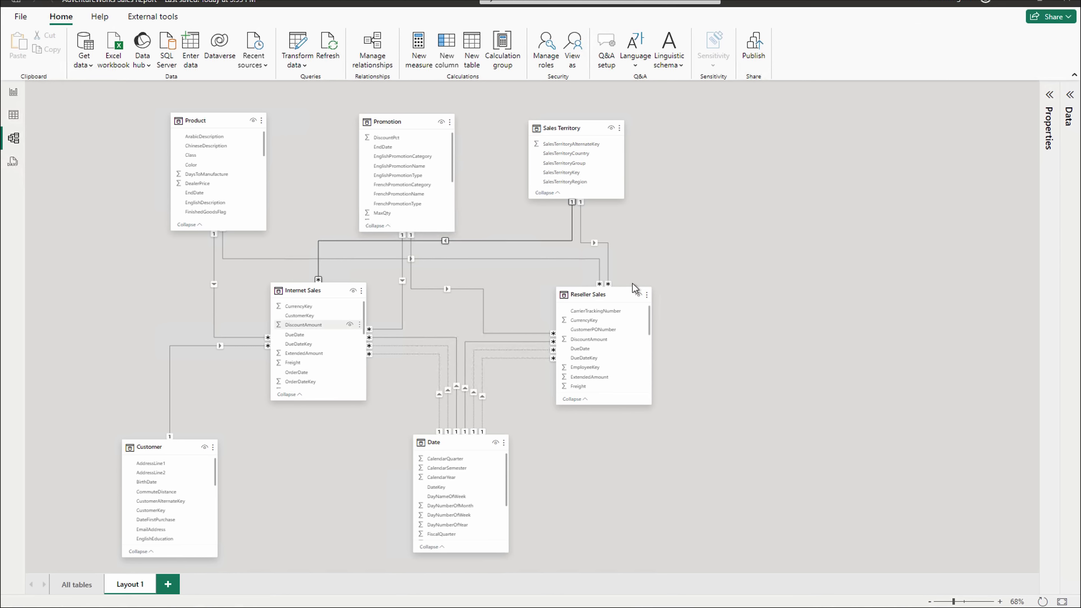
# Step: In the diagram's card properties, turn on showing the database in the header and pinning related fields to the top of cards
pyautogui.click(1050, 95)
pyautogui.click(740, 234)
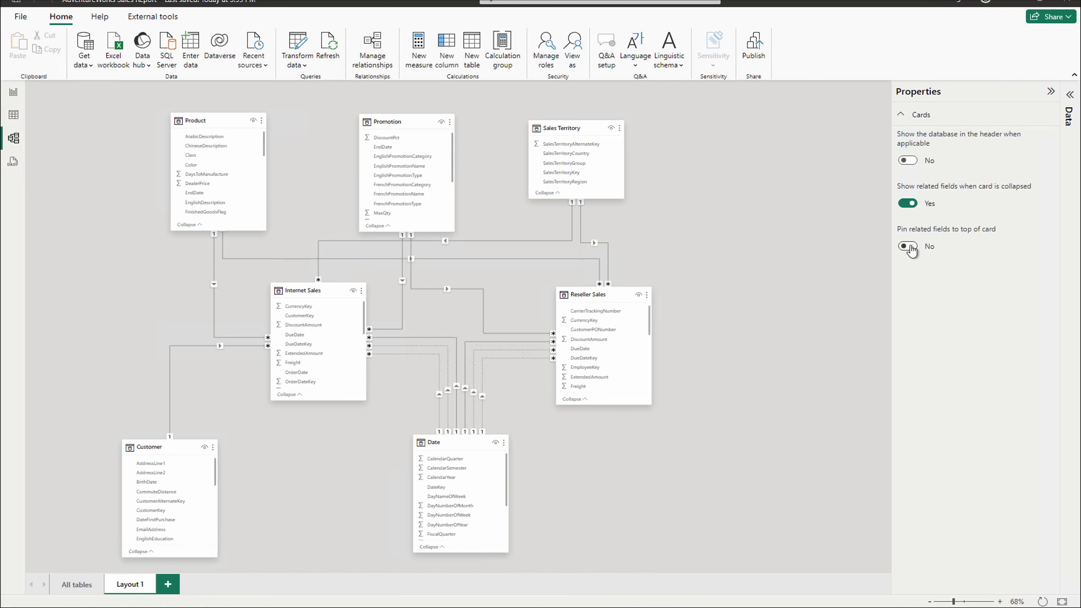
pyautogui.click(907, 161)
pyautogui.click(918, 246)
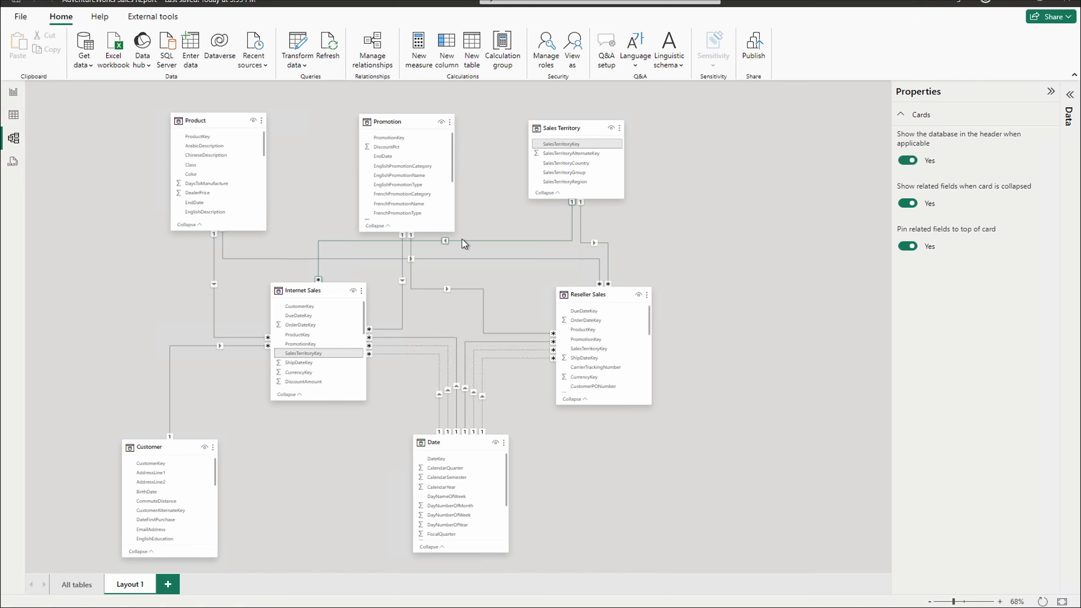
# Step: Show the Sales Territory table's advanced properties and the data list, and enter the table description "This table has sales for all the Territories."
pyautogui.click(566, 128)
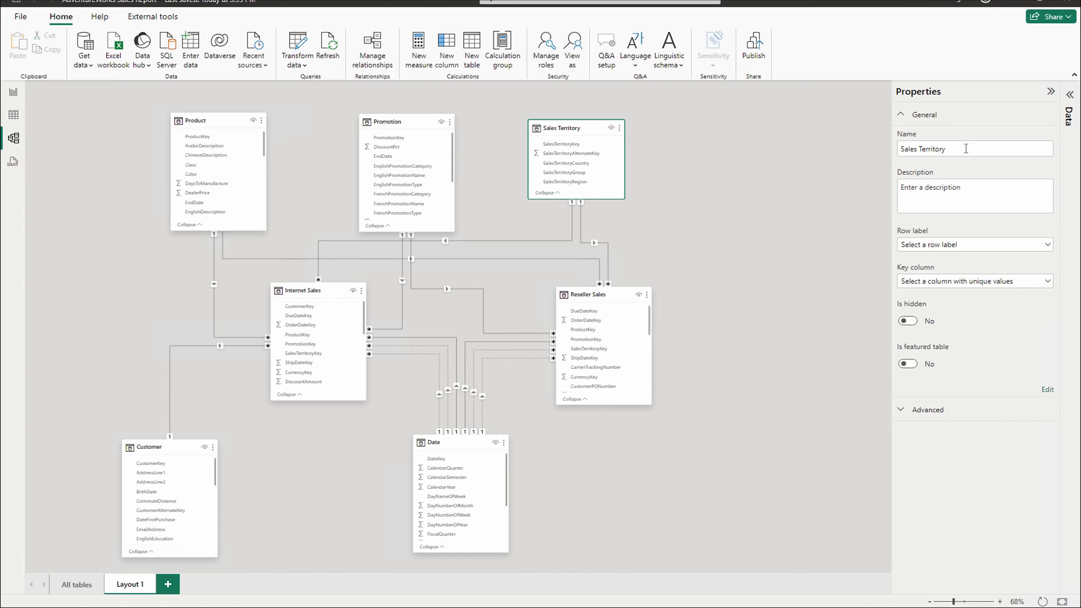
pyautogui.click(914, 417)
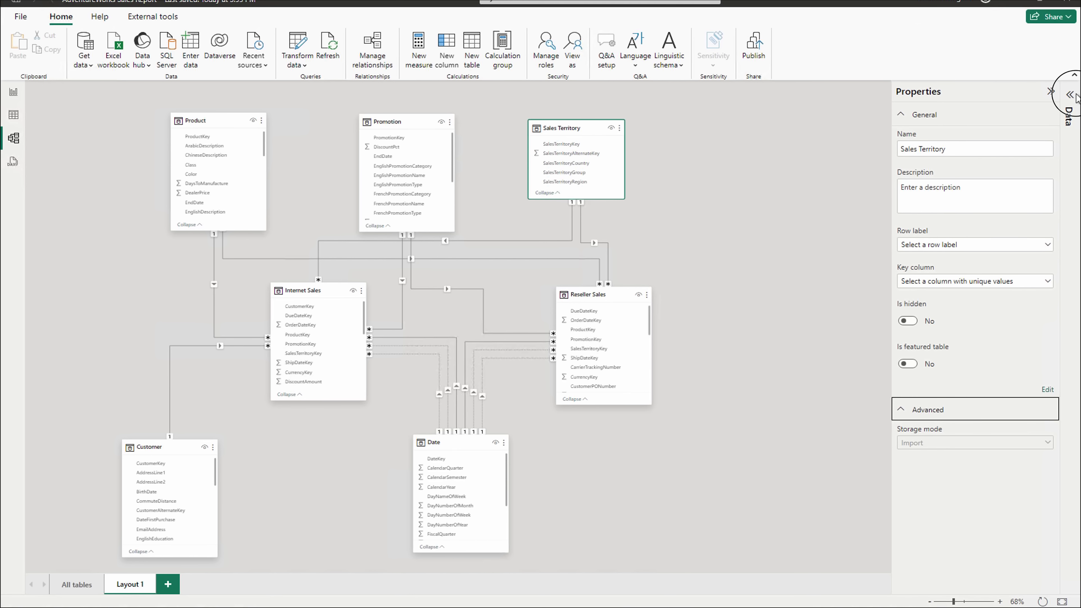
pyautogui.click(1069, 99)
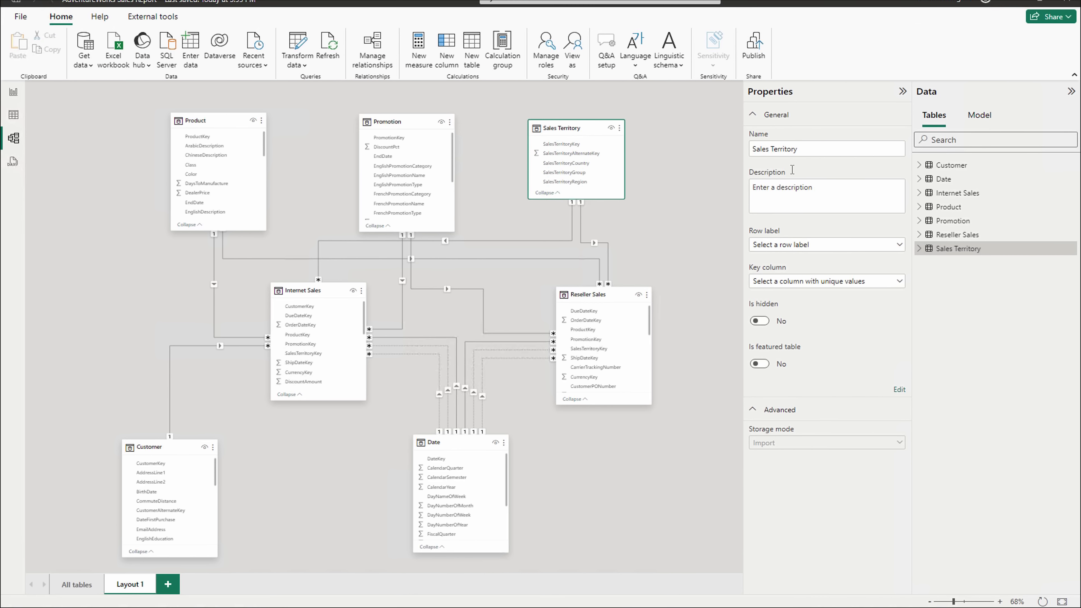
pyautogui.click(770, 191)
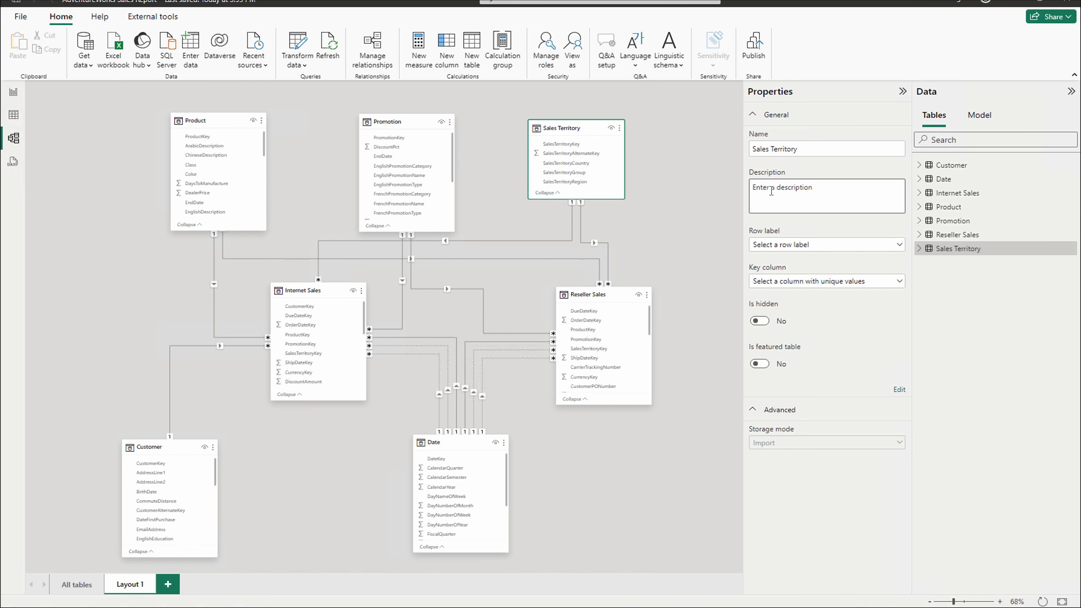
pyautogui.write('This table has sales for all the Territories.')
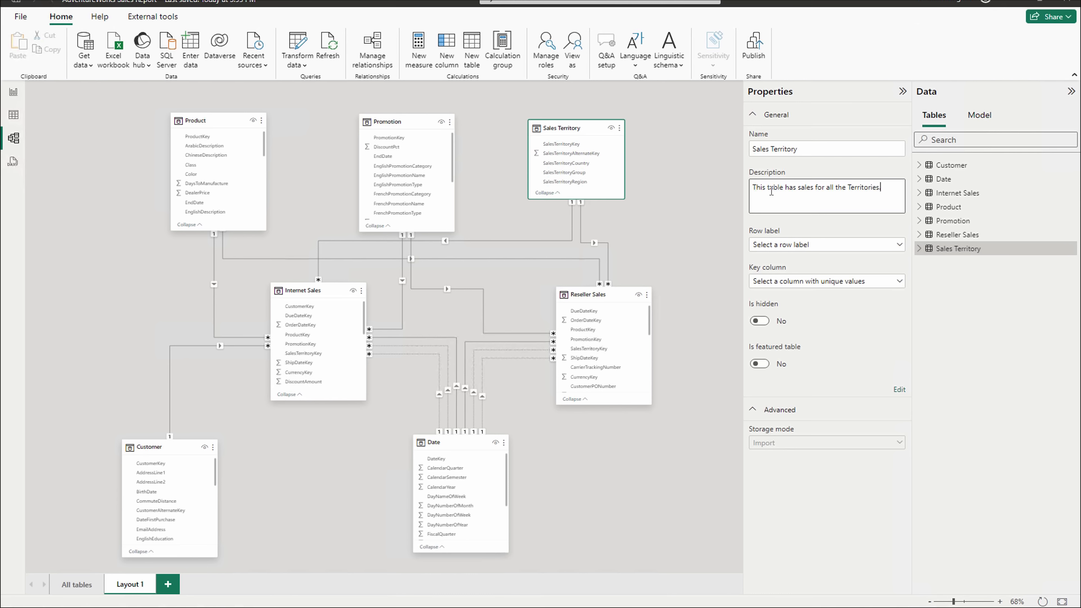
# Step: Review the row label options for the Sales Territory table without choosing one
pyautogui.click(794, 245)
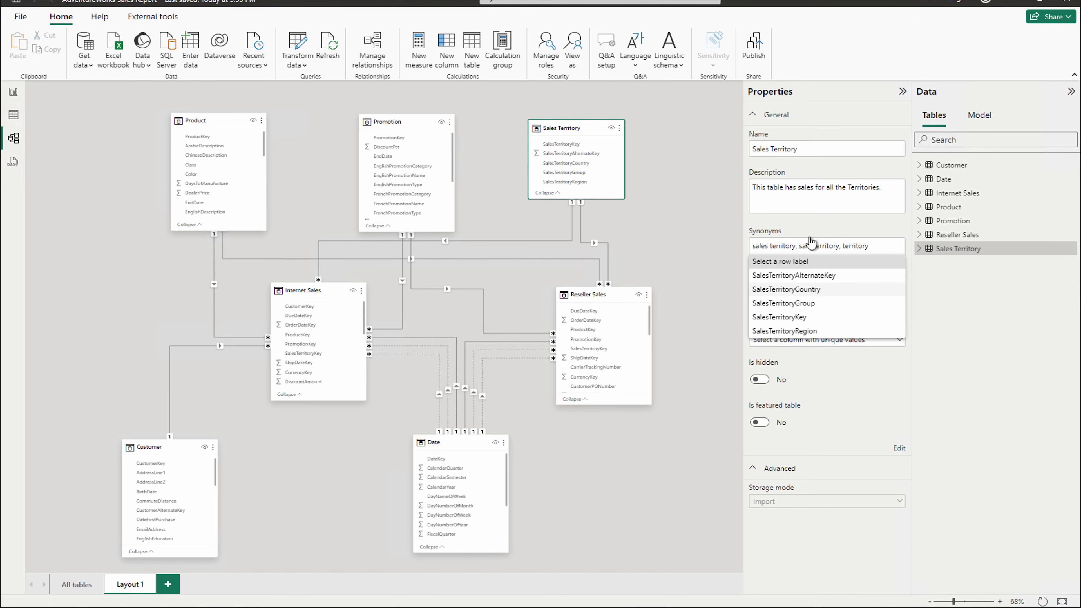
pyautogui.click(820, 217)
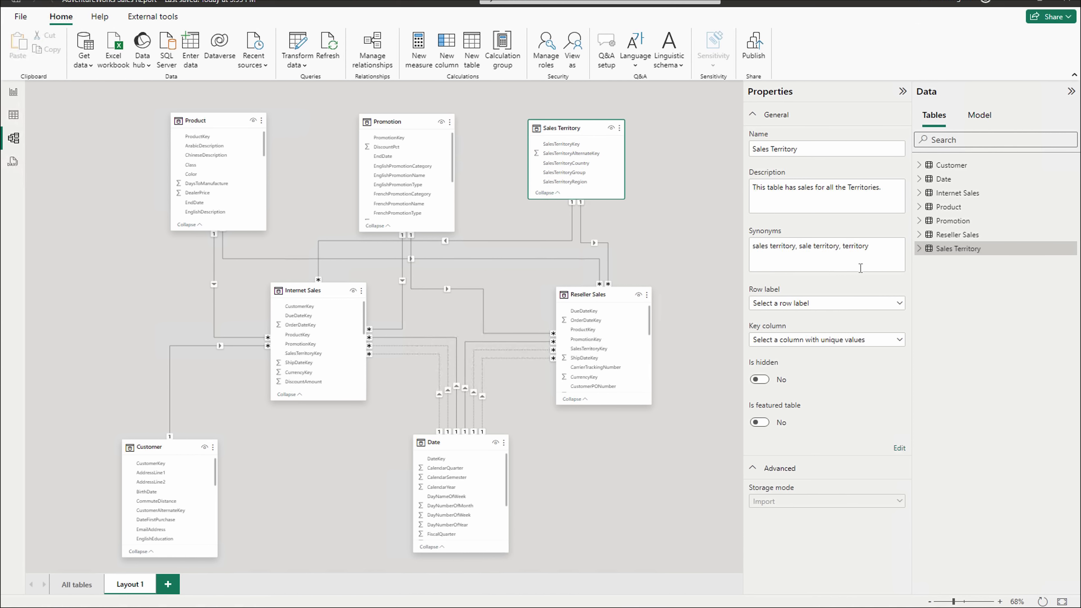
pyautogui.click(830, 304)
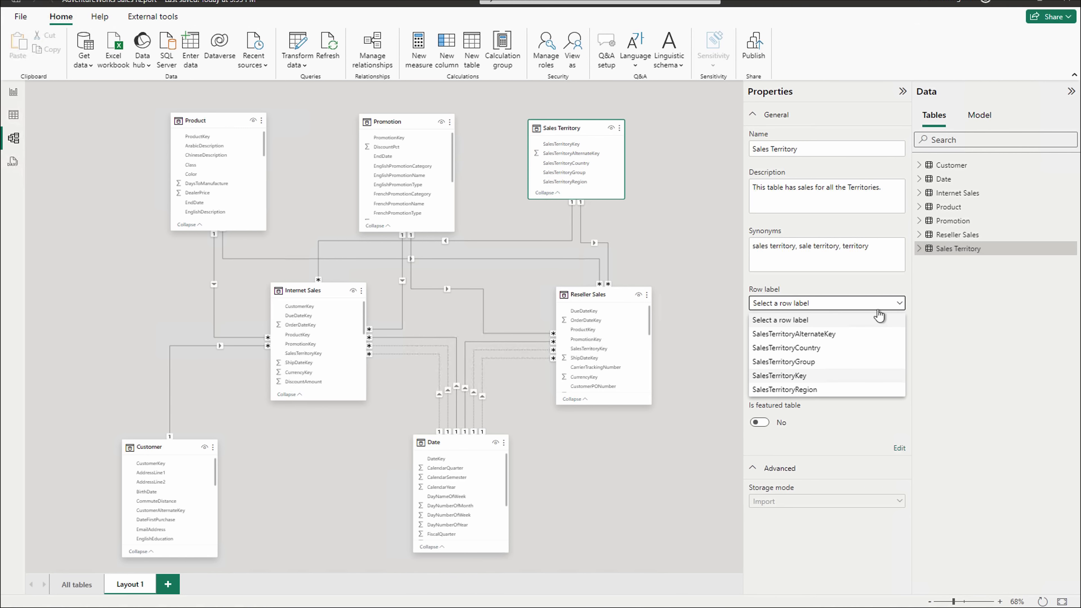
pyautogui.click(917, 303)
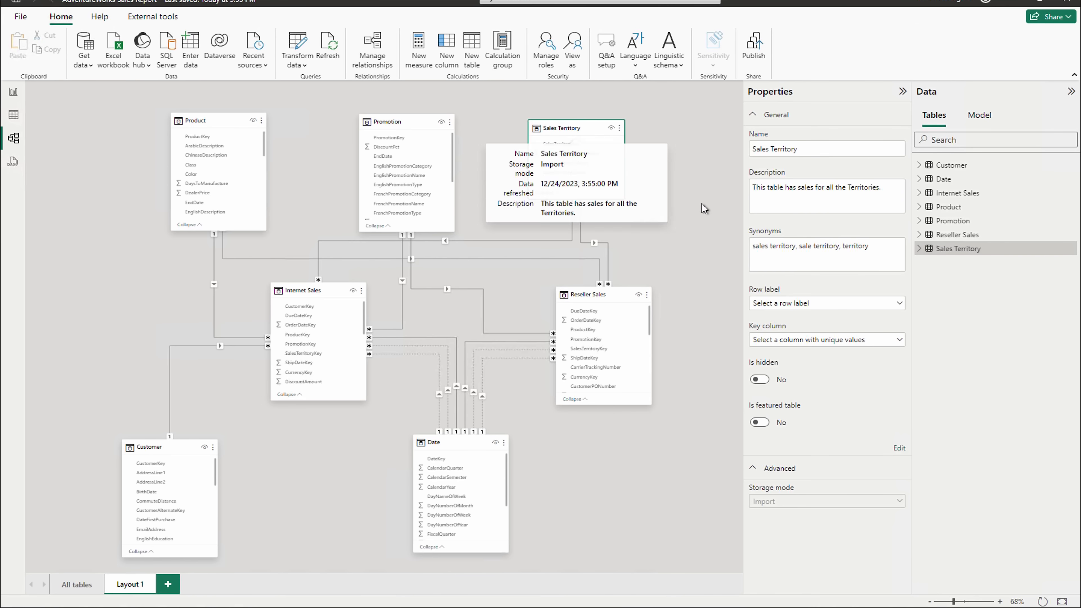
# Step: Set the Sales Territory table as hidden, check its card, and make the table visible again
pyautogui.click(758, 380)
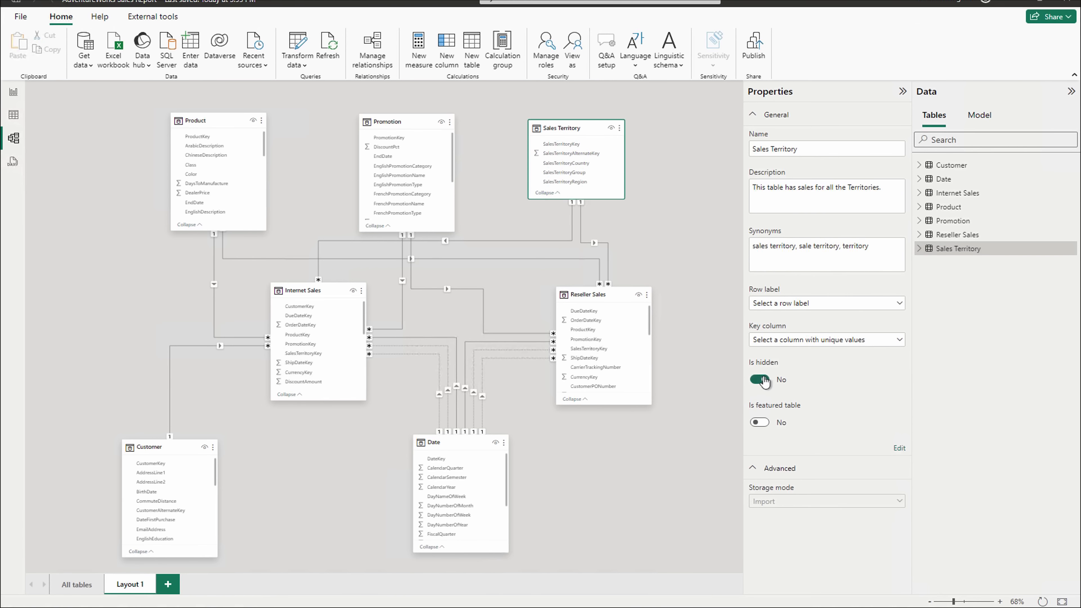
pyautogui.click(650, 142)
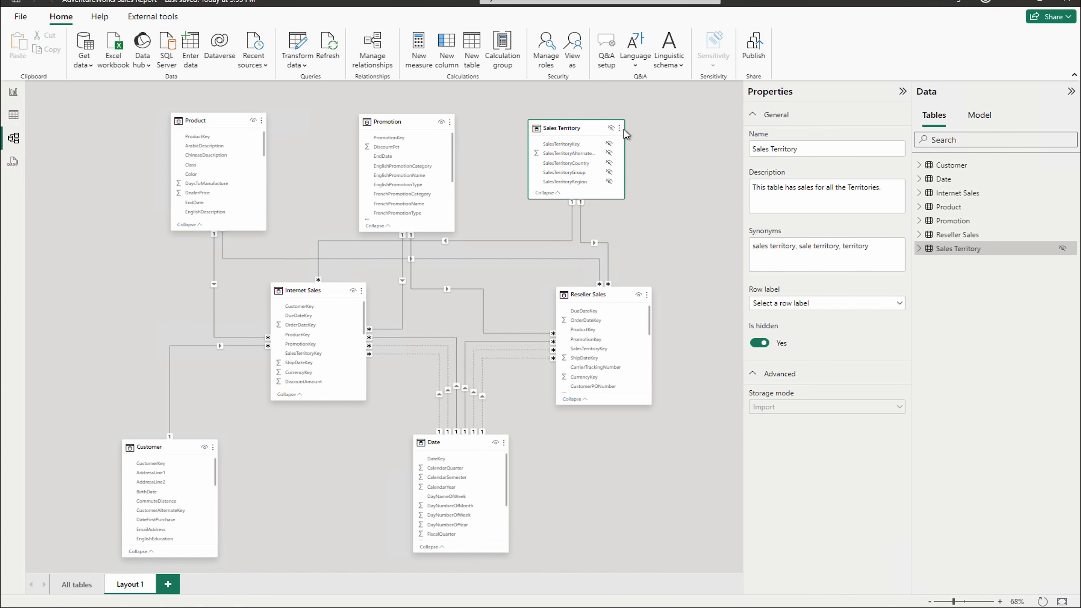
pyautogui.click(759, 343)
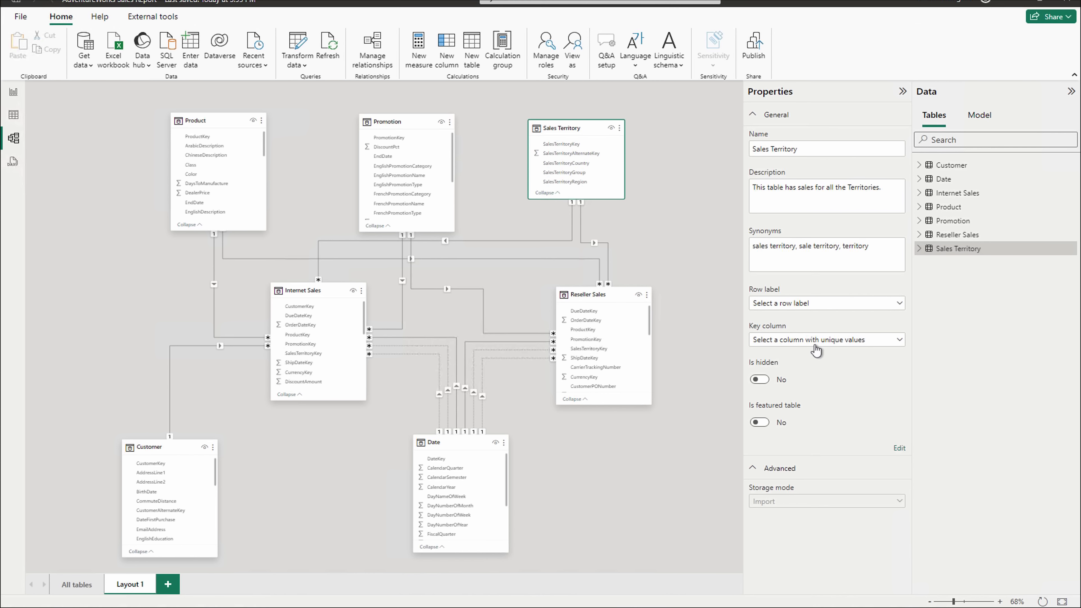
# Step: Hide ProductKey in the Product table, CustomerKey in the Customer table and PromotionKey in the Promotion table from report view
pyautogui.moveTo(249, 138)
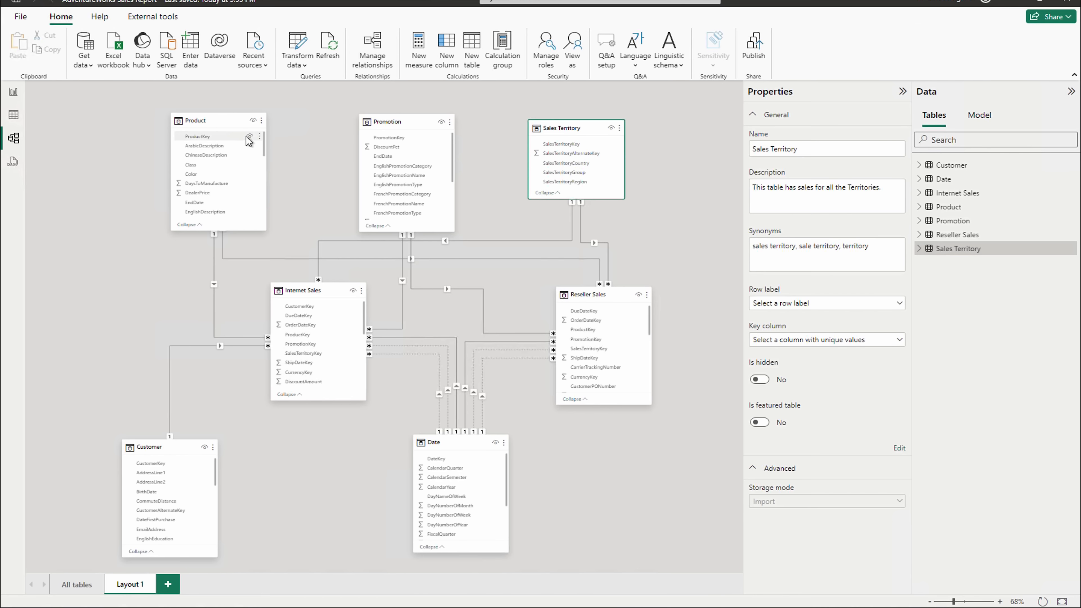
pyautogui.click(249, 137)
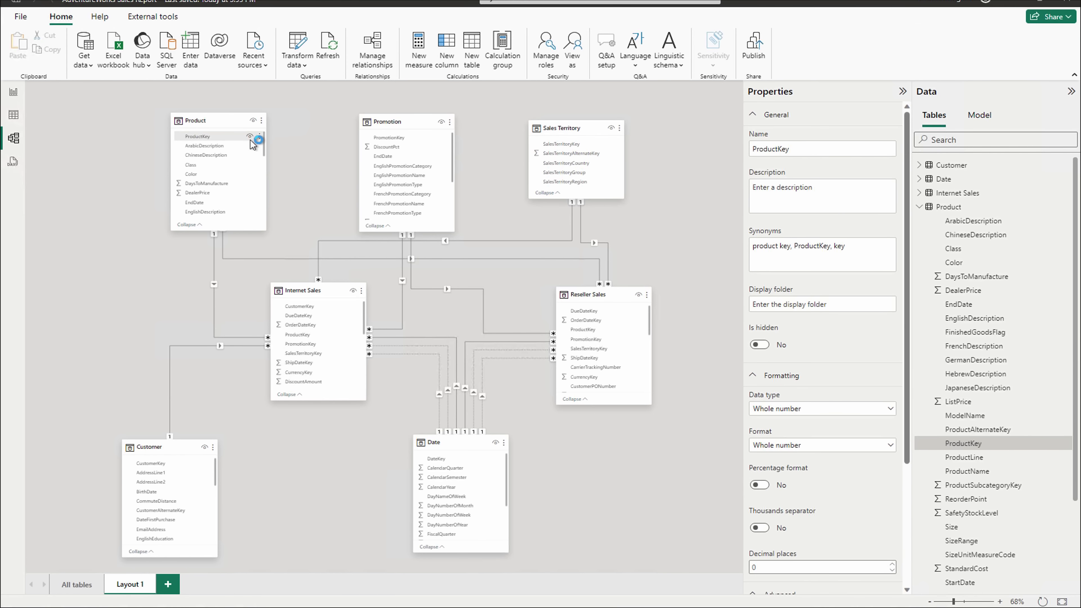
pyautogui.click(243, 259)
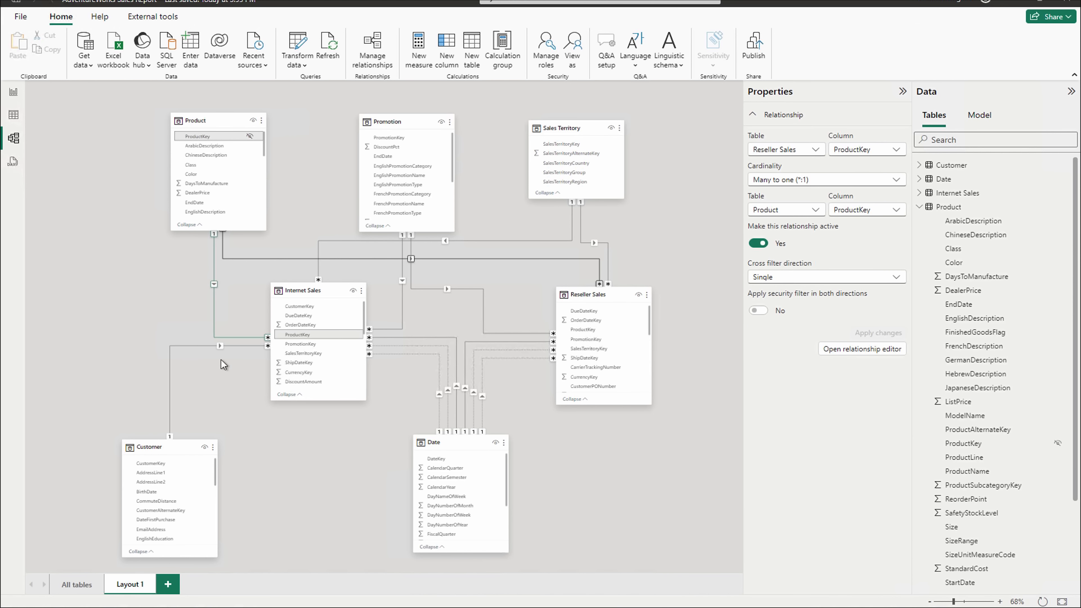
pyautogui.click(201, 464)
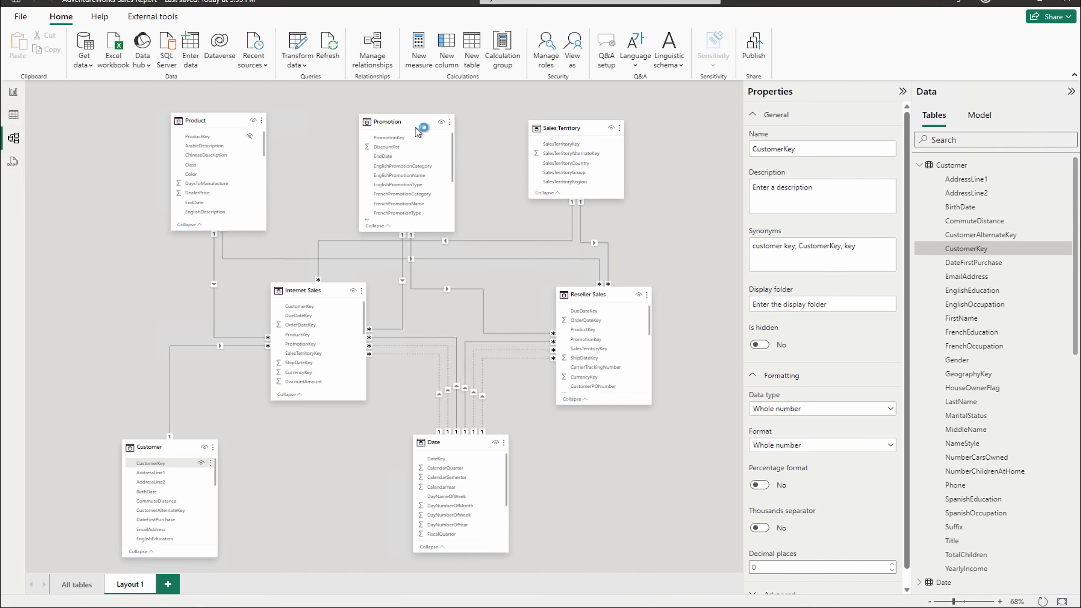
pyautogui.click(438, 137)
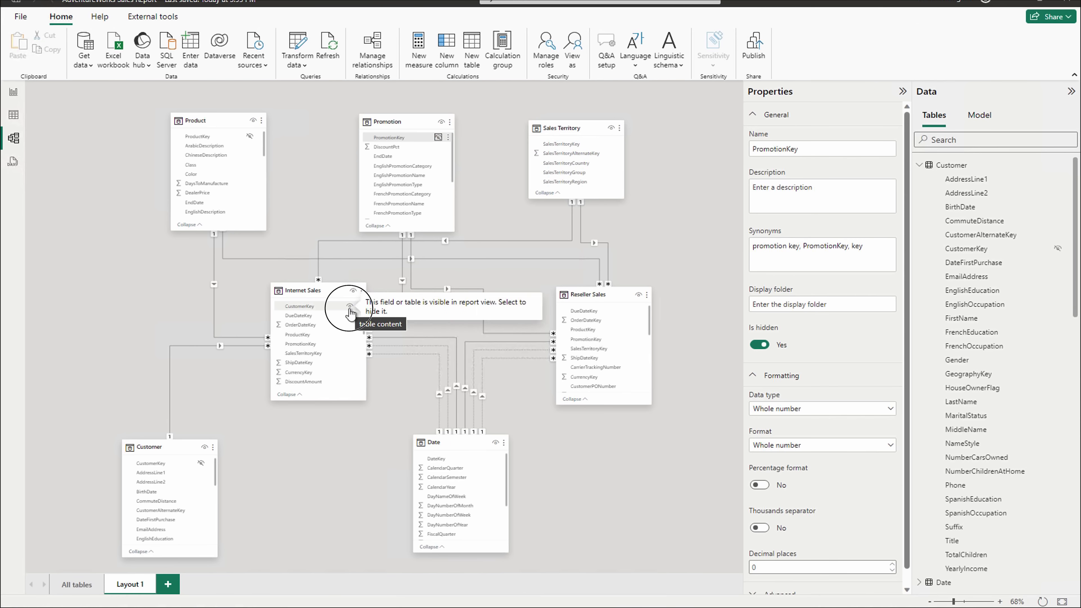
# Step: In the Internet Sales table, hide CustomerKey, DueDateKey, OrderDateKey, ProductKey, PromotionKey, SalesTerritoryKey, ShipDateKey and CurrencyKey from report view
pyautogui.click(350, 309)
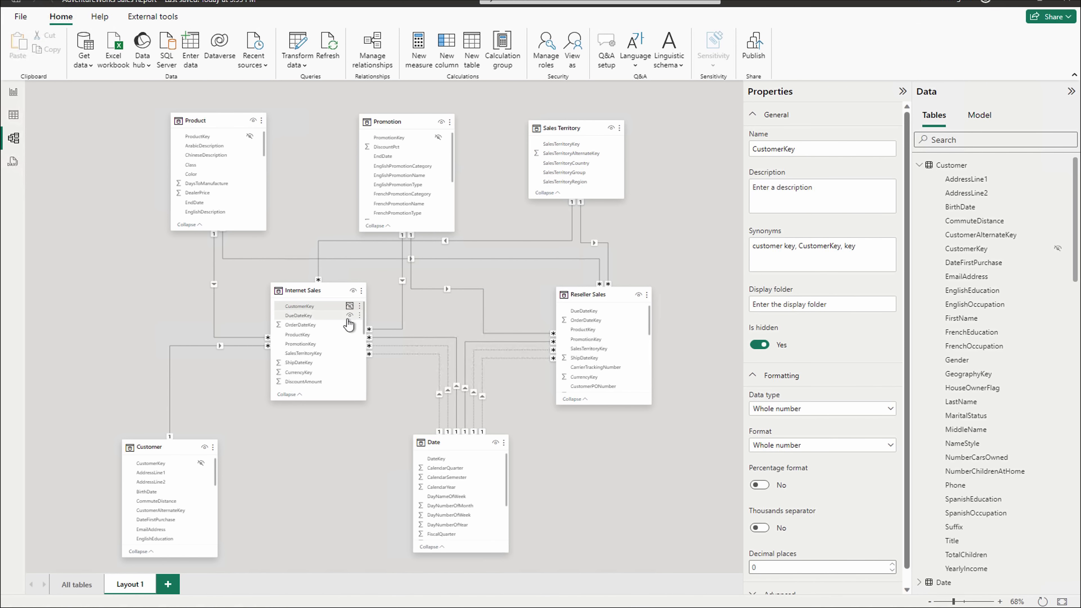
pyautogui.click(350, 316)
pyautogui.click(350, 315)
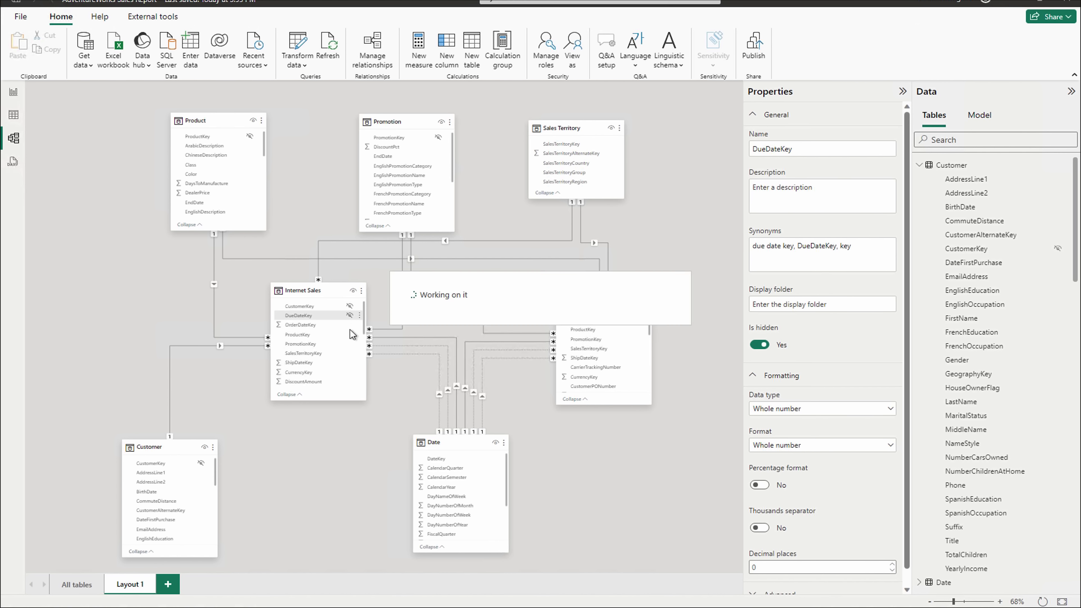
pyautogui.click(349, 325)
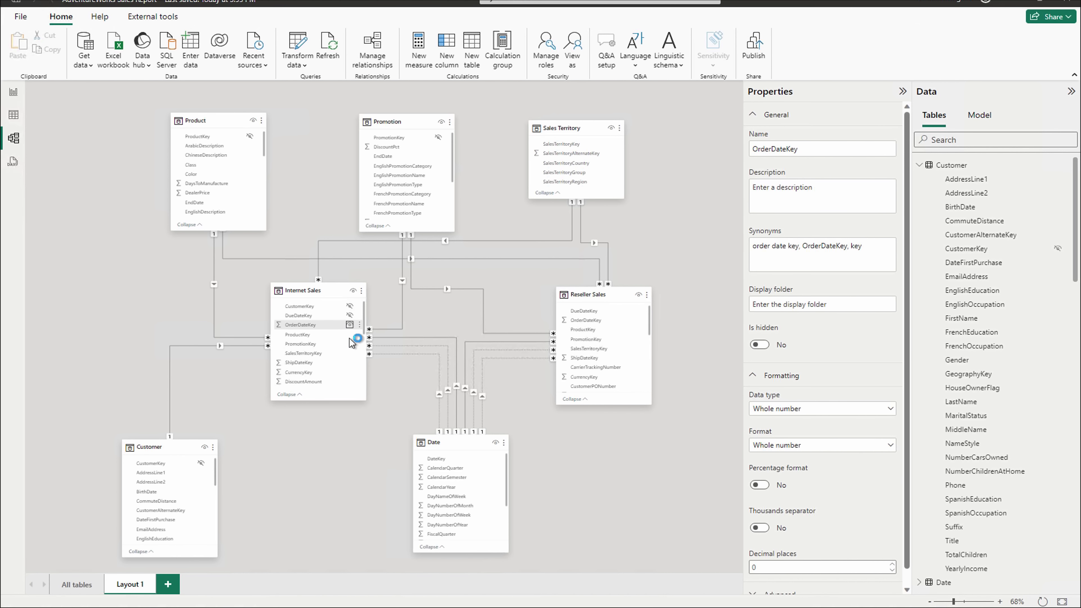
pyautogui.click(350, 324)
pyautogui.click(350, 336)
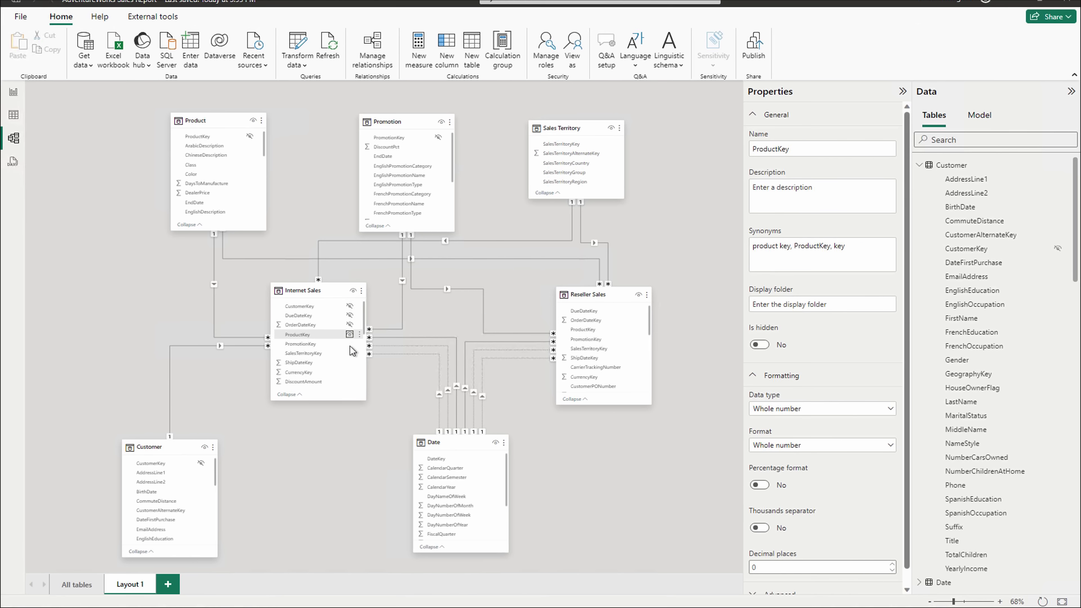
pyautogui.click(349, 334)
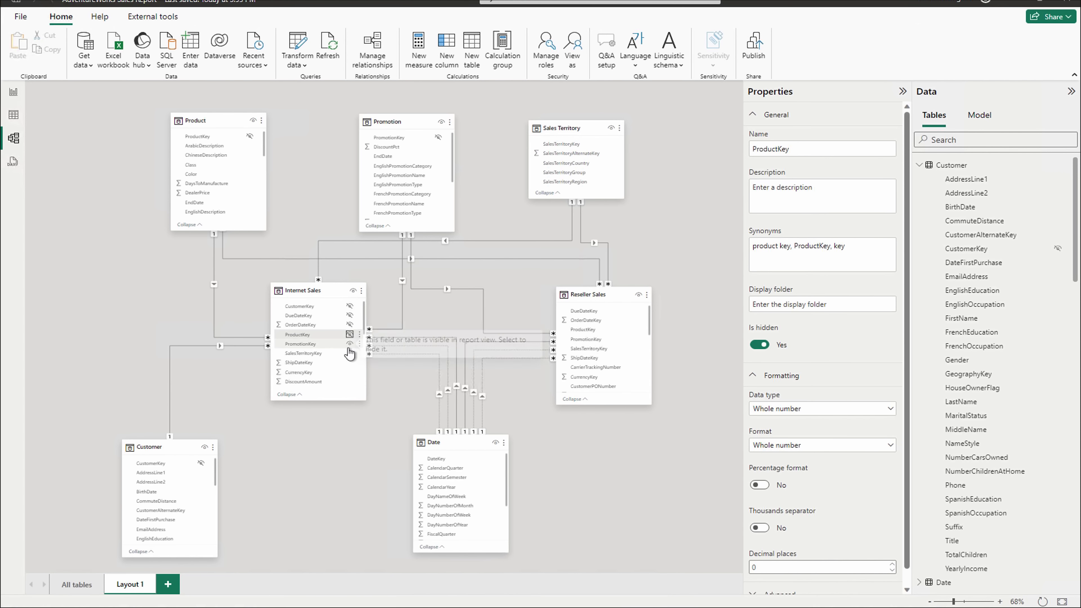
pyautogui.click(349, 344)
pyautogui.click(349, 343)
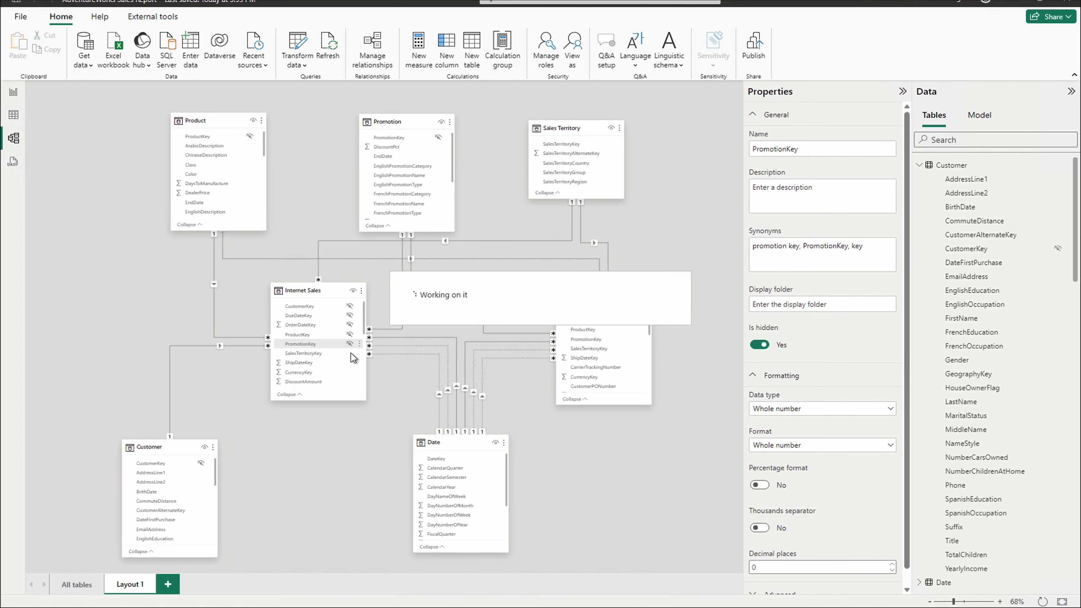
pyautogui.click(349, 353)
pyautogui.click(349, 352)
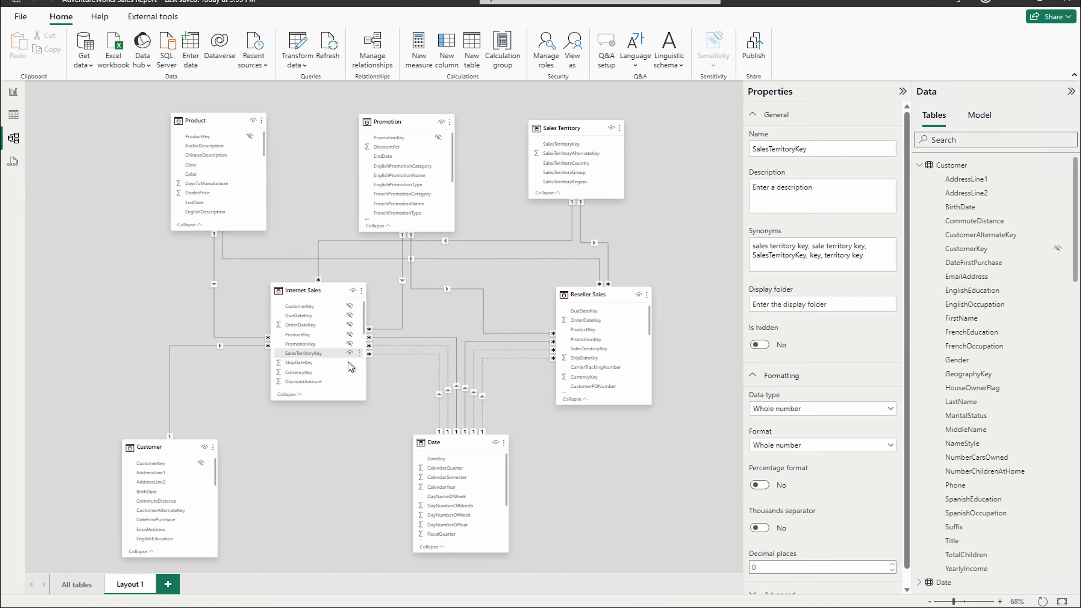
pyautogui.click(352, 364)
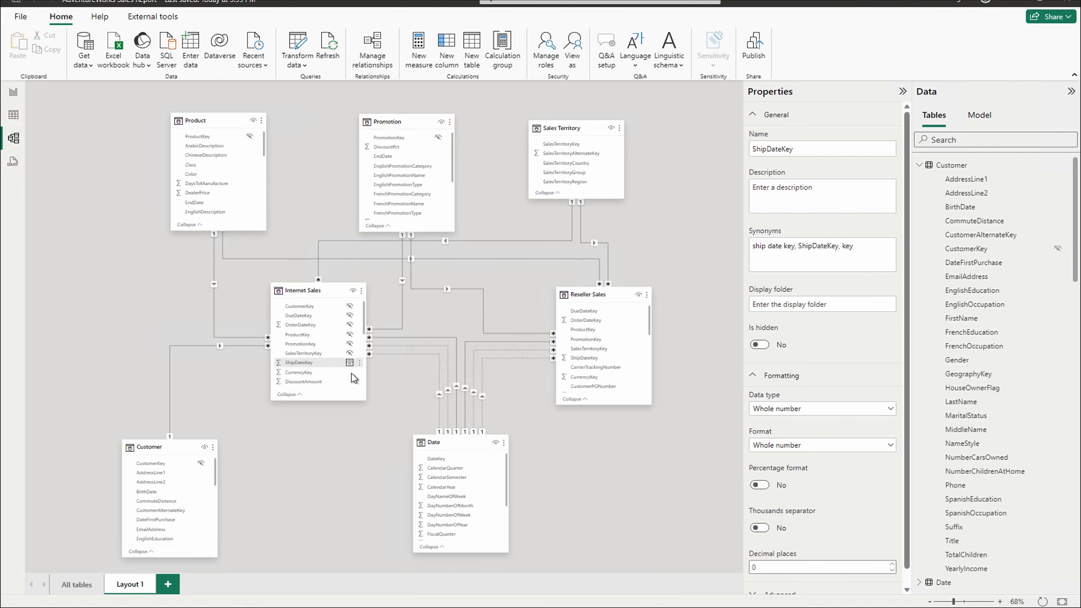
pyautogui.click(349, 362)
pyautogui.click(350, 374)
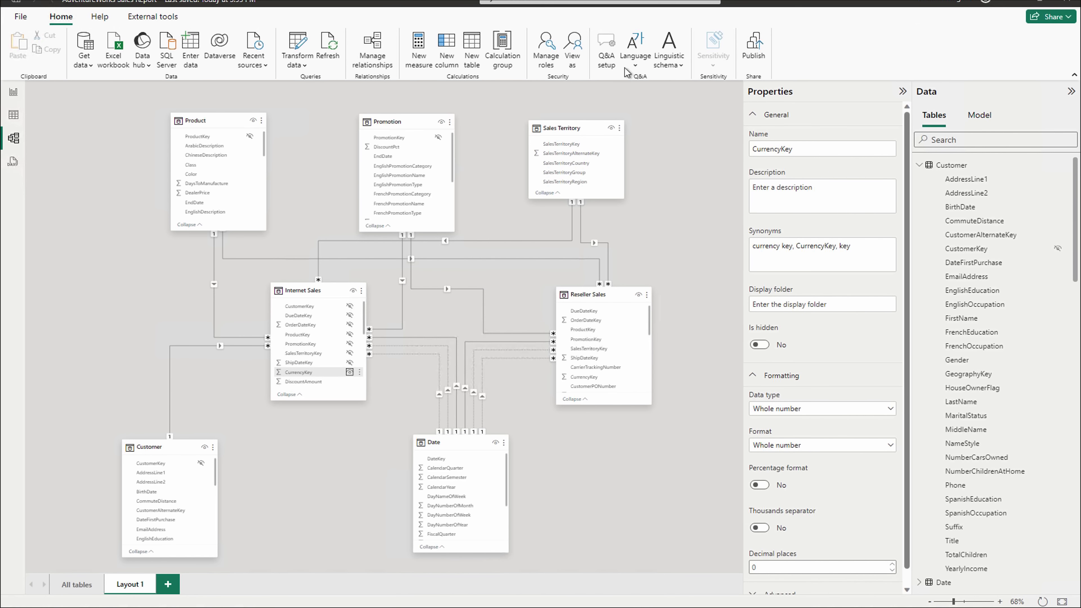
# Step: Hide the SalesTerritoryKey and SalesTerritoryAlternateKey columns of the Sales Territory table from report view
pyautogui.click(612, 145)
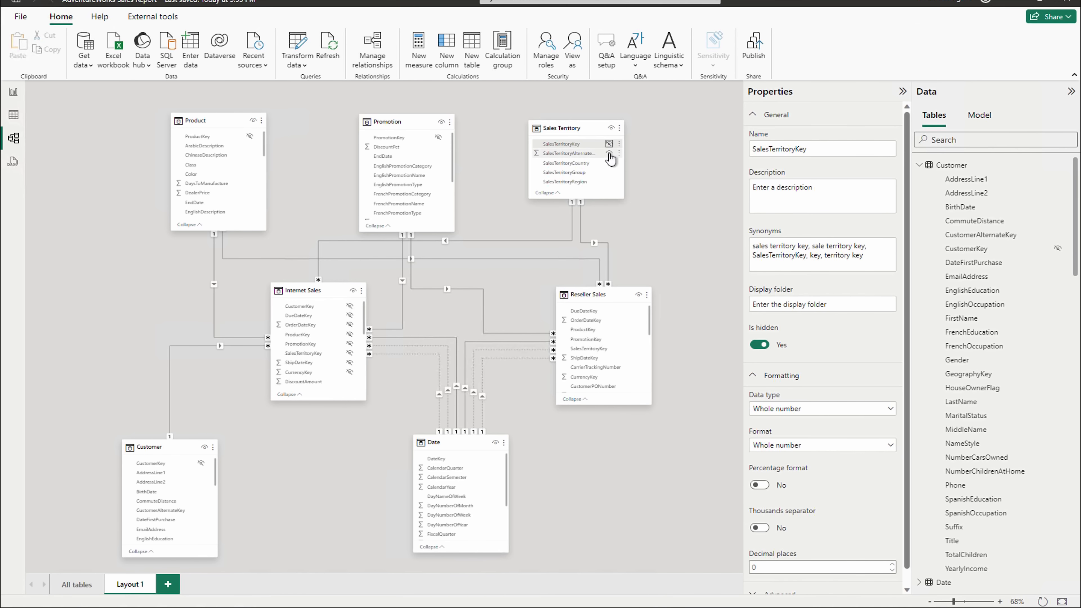
pyautogui.click(609, 153)
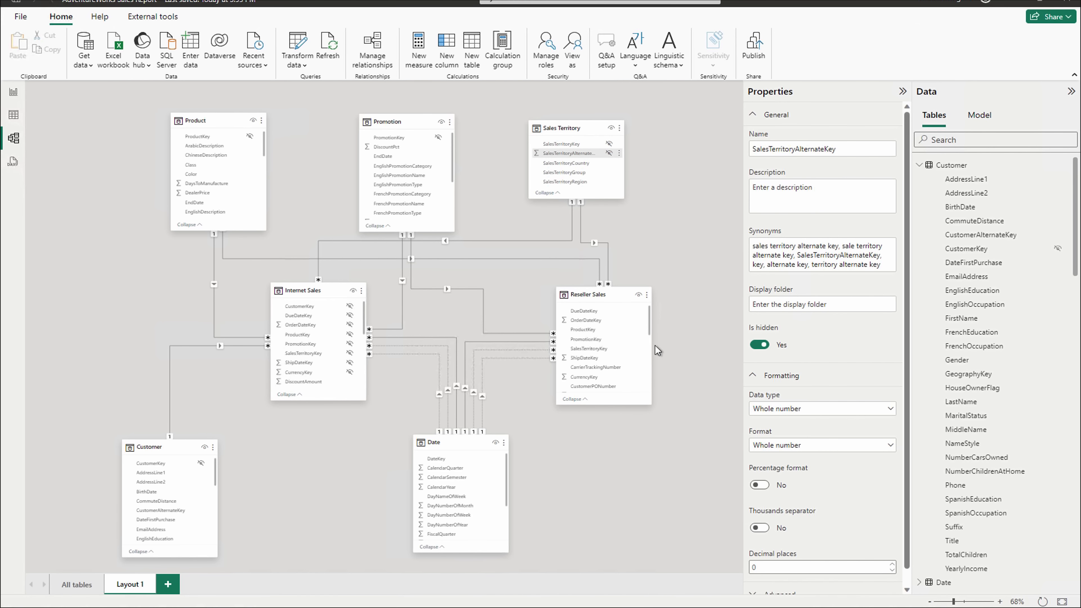
# Step: Hide DueDateKey, OrderDateKey, ProductKey, PromotionKey, SalesTerritoryKey and ShipDateKey in the Reseller Sales table, and DateKey in the Date table, from report view
pyautogui.click(635, 310)
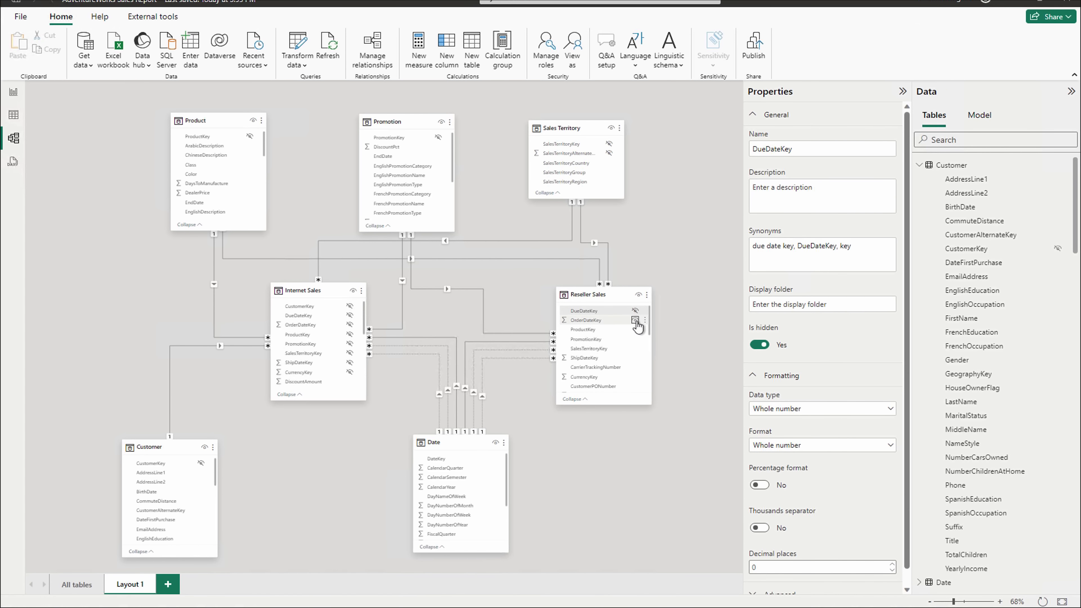
pyautogui.click(634, 320)
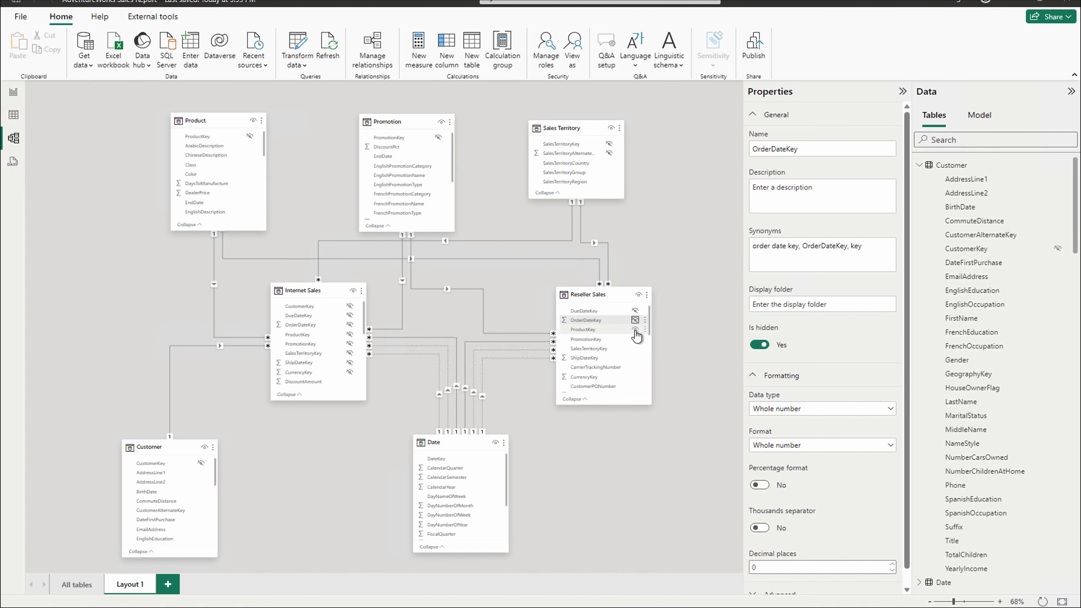
pyautogui.click(634, 328)
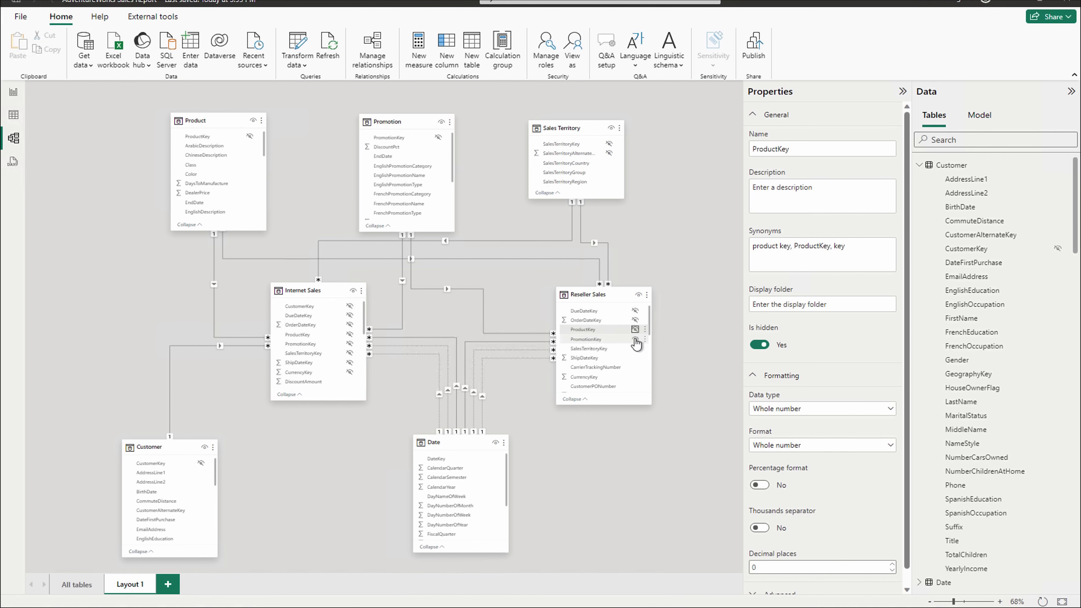
pyautogui.click(636, 340)
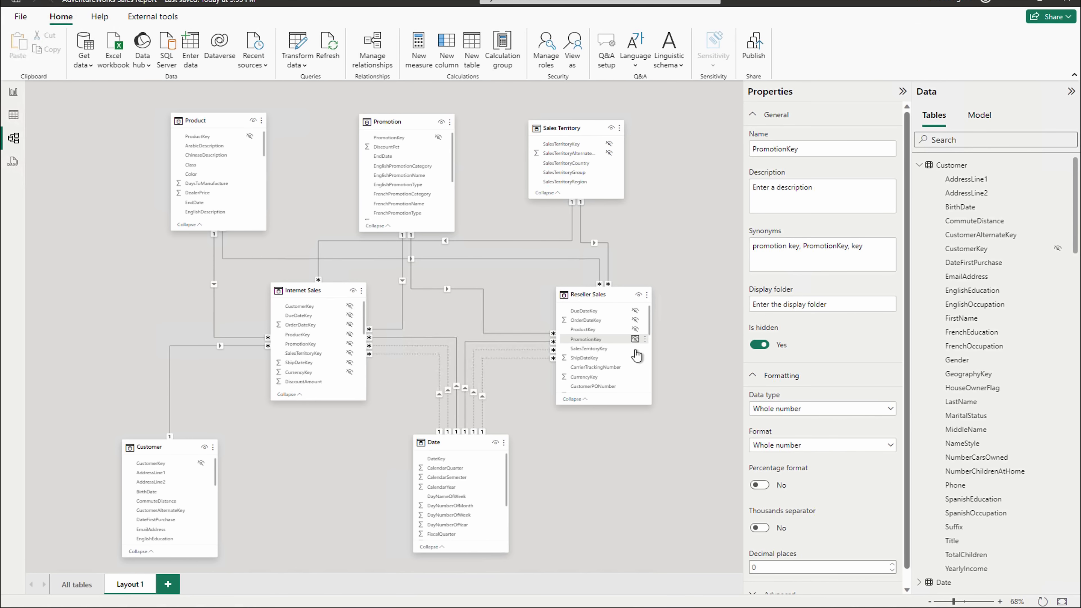
pyautogui.click(635, 348)
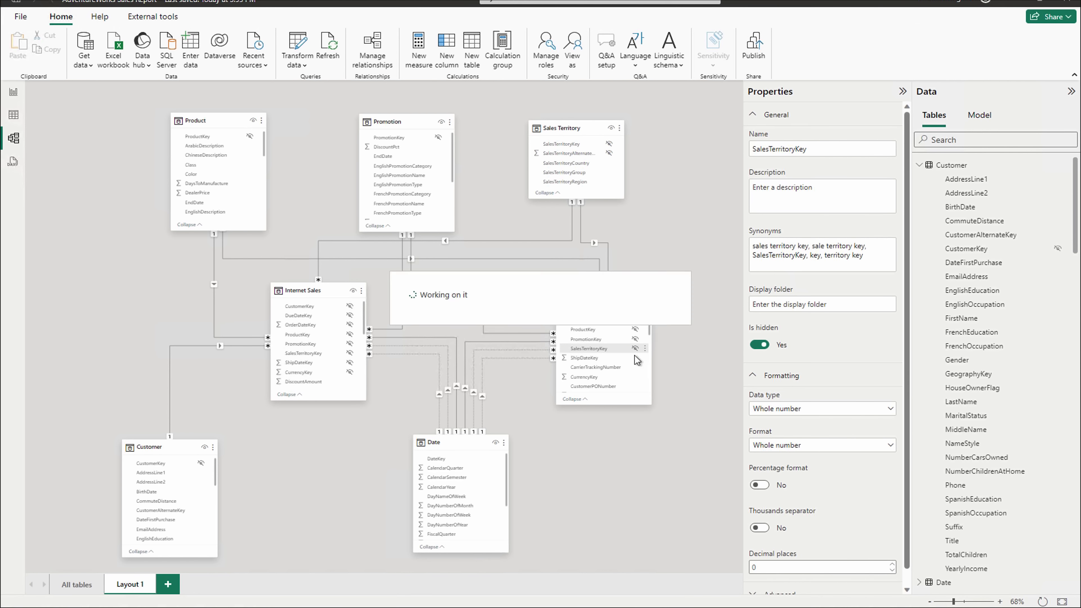
pyautogui.click(635, 358)
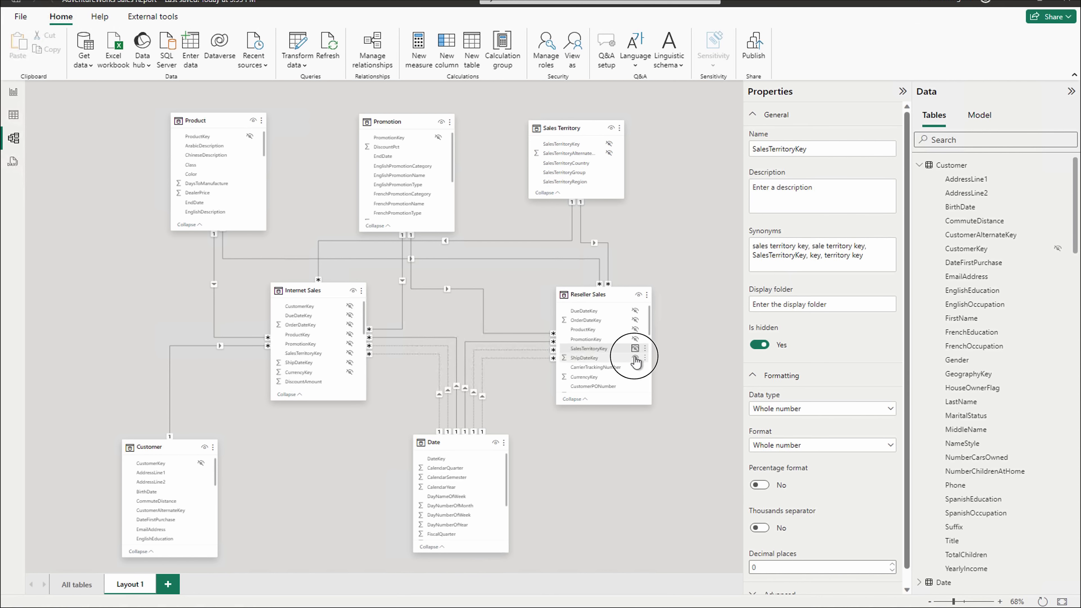
pyautogui.click(491, 459)
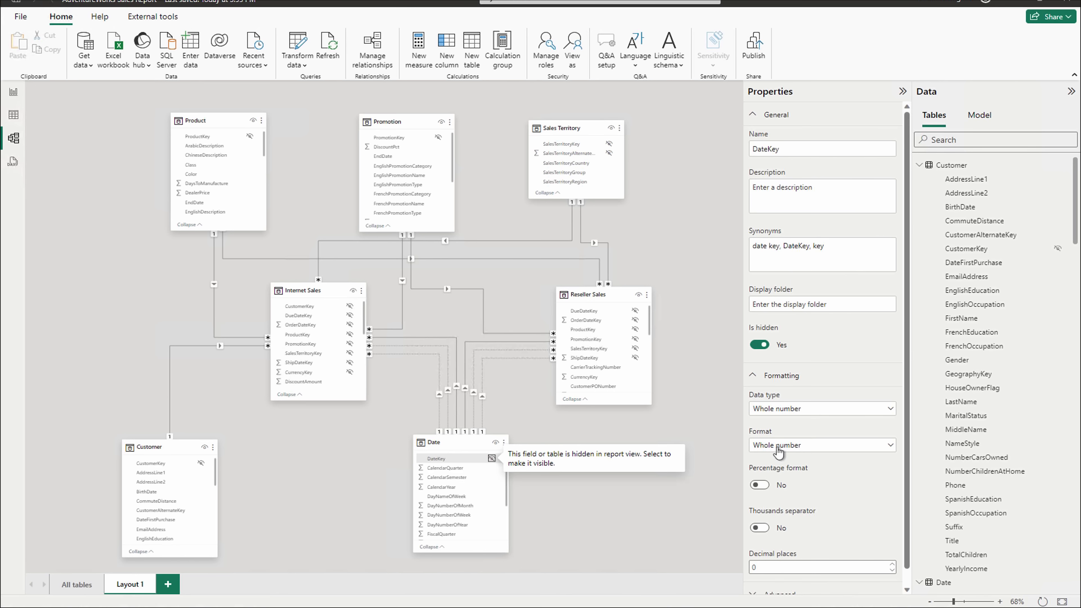
# Step: Examine the general, formatting and advanced properties of the Date table's DateKey column, and collapse all three sections
pyautogui.scroll(-1, 814, 453)
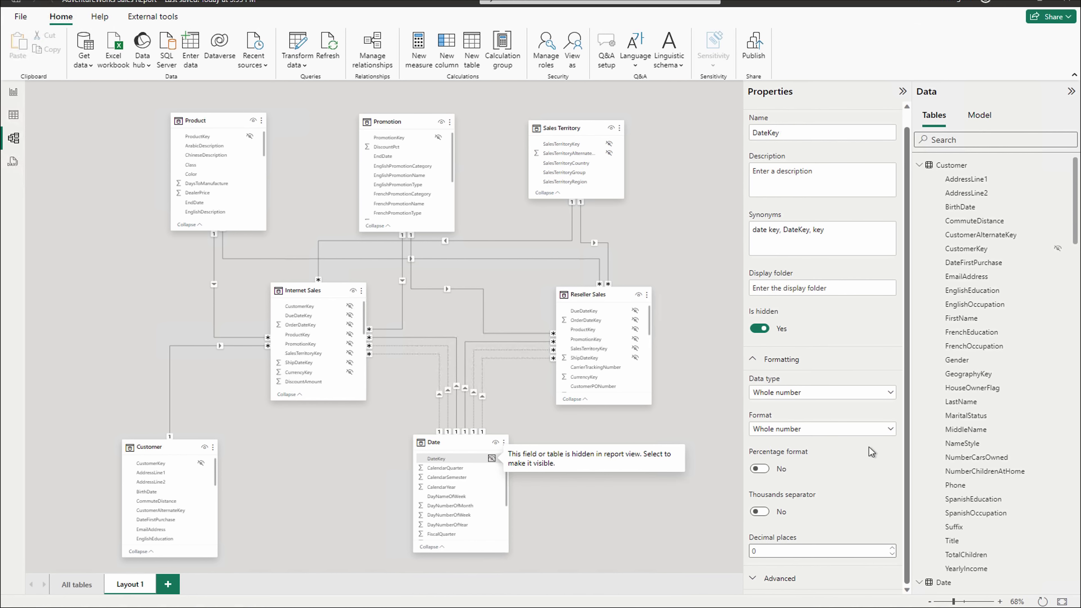
pyautogui.click(787, 577)
pyautogui.scroll(-4, 833, 460)
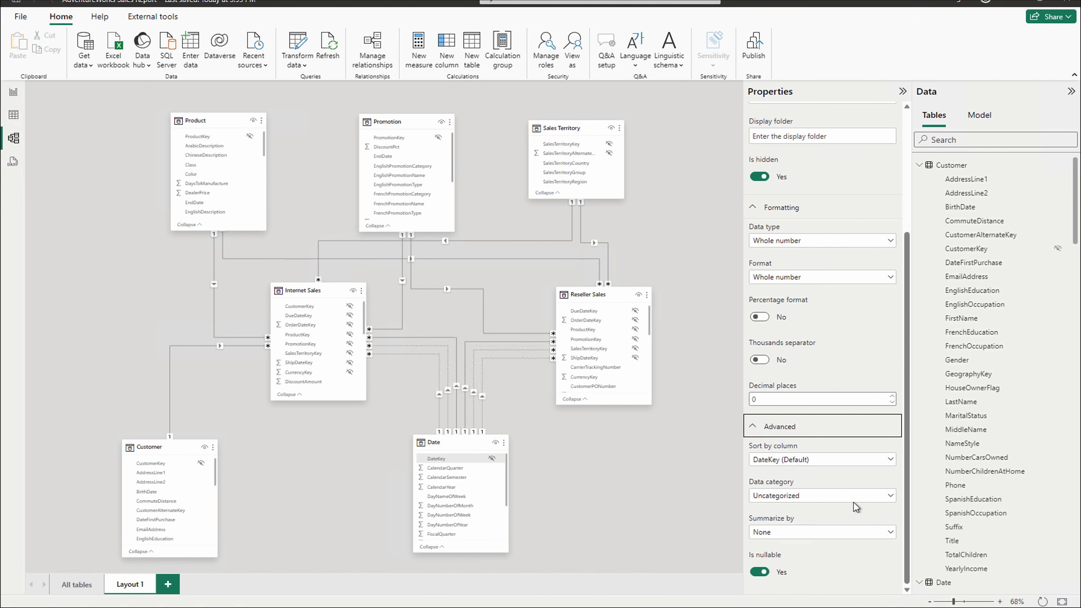
pyautogui.scroll(4, 852, 395)
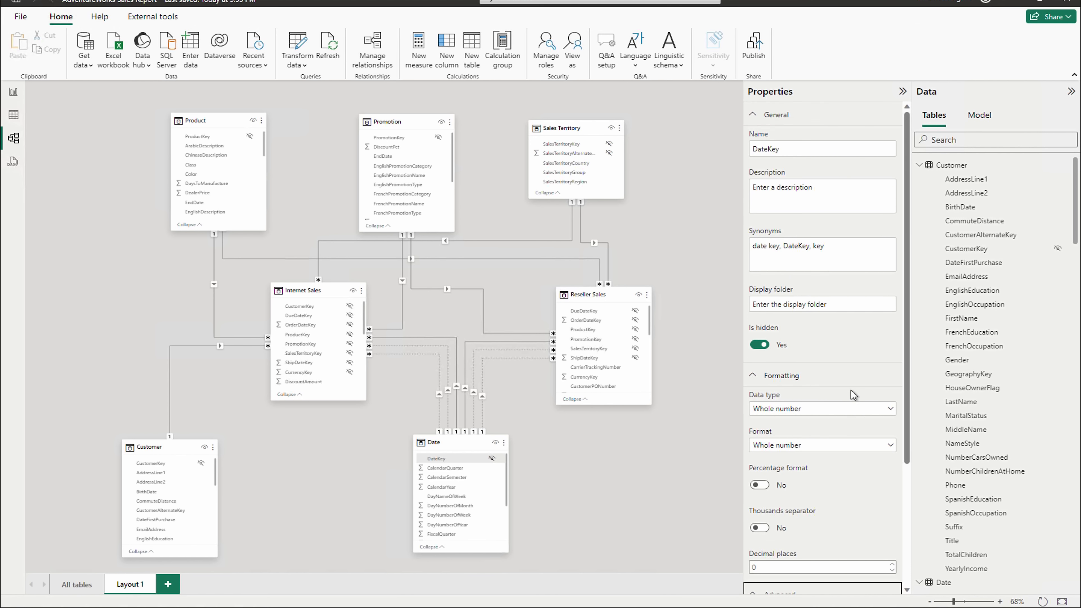
pyautogui.click(756, 115)
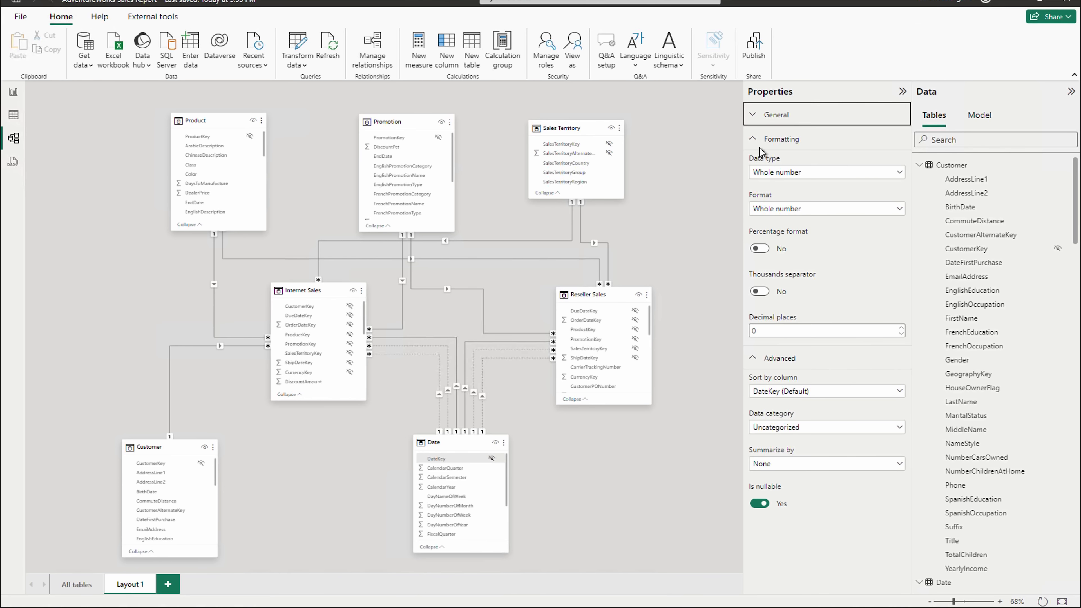
pyautogui.click(754, 140)
pyautogui.click(755, 163)
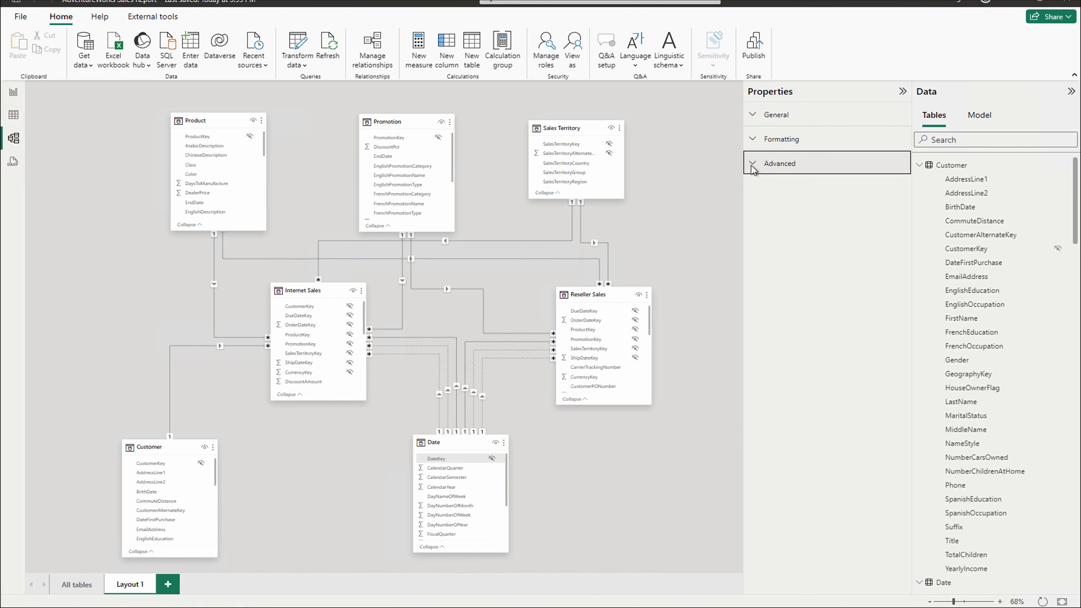
# Step: View the properties of the Sales Territory table and of its SalesTerritoryAlternateKey column, and clear the selection
pyautogui.click(699, 203)
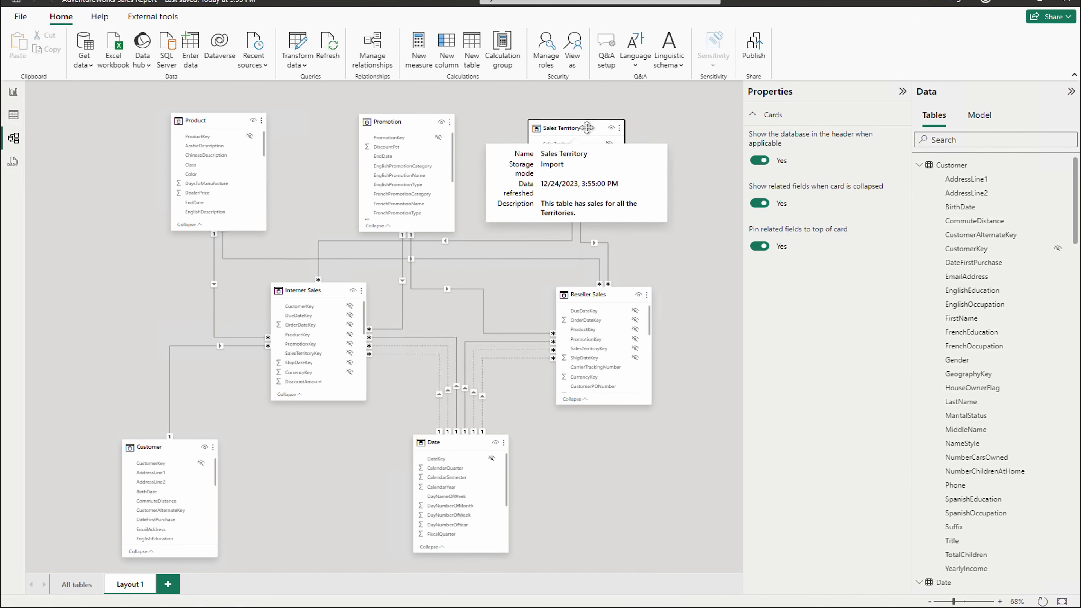
pyautogui.click(587, 124)
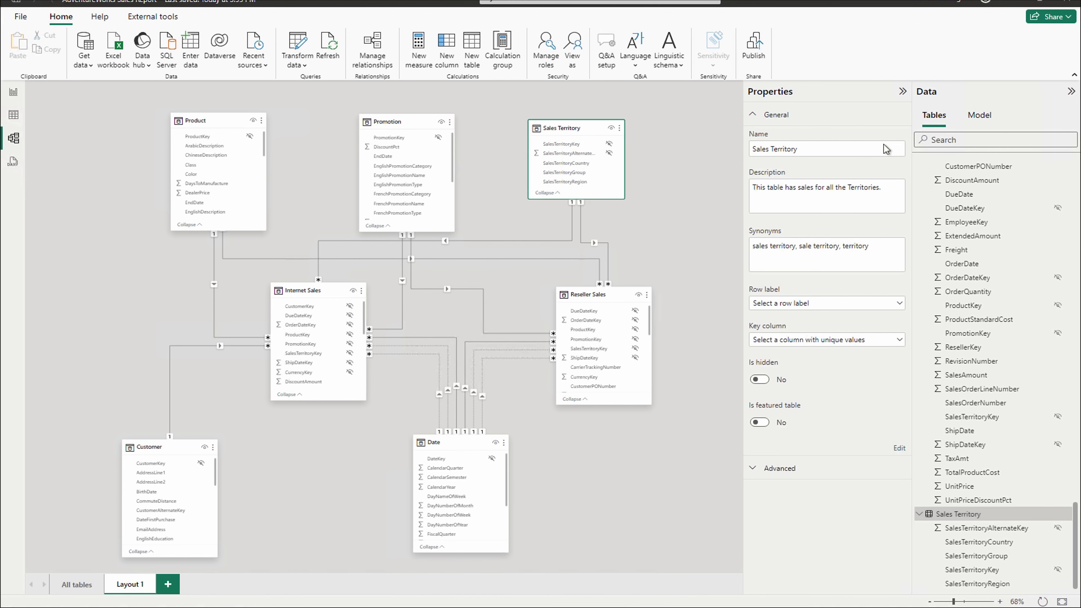
pyautogui.click(567, 154)
pyautogui.scroll(-1, 828, 412)
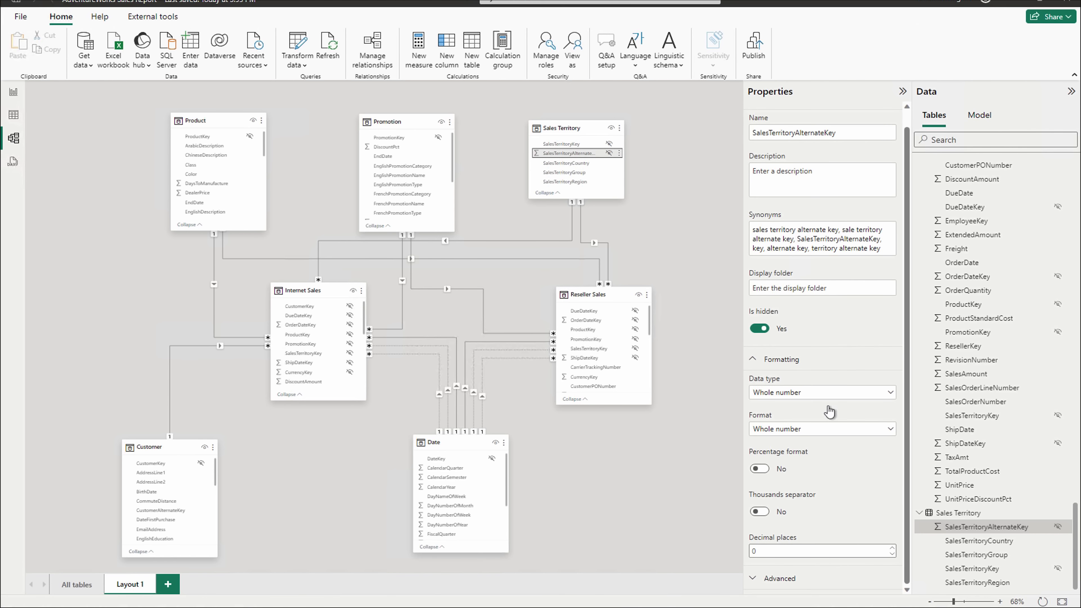
pyautogui.click(684, 253)
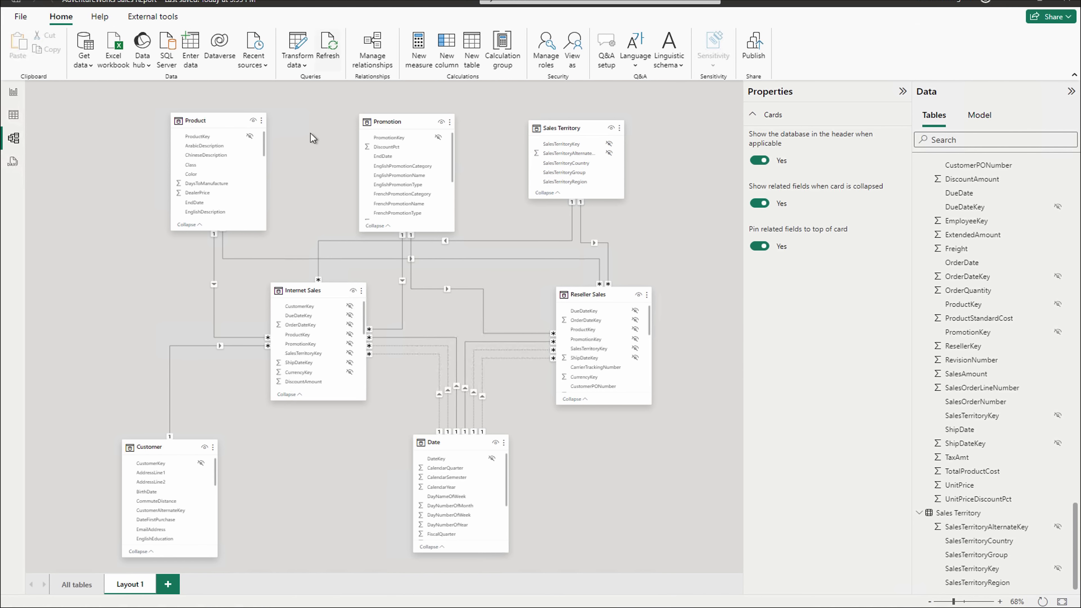
# Step: Review the list of model relationships and run Autodetect to look for new ones
pyautogui.click(385, 63)
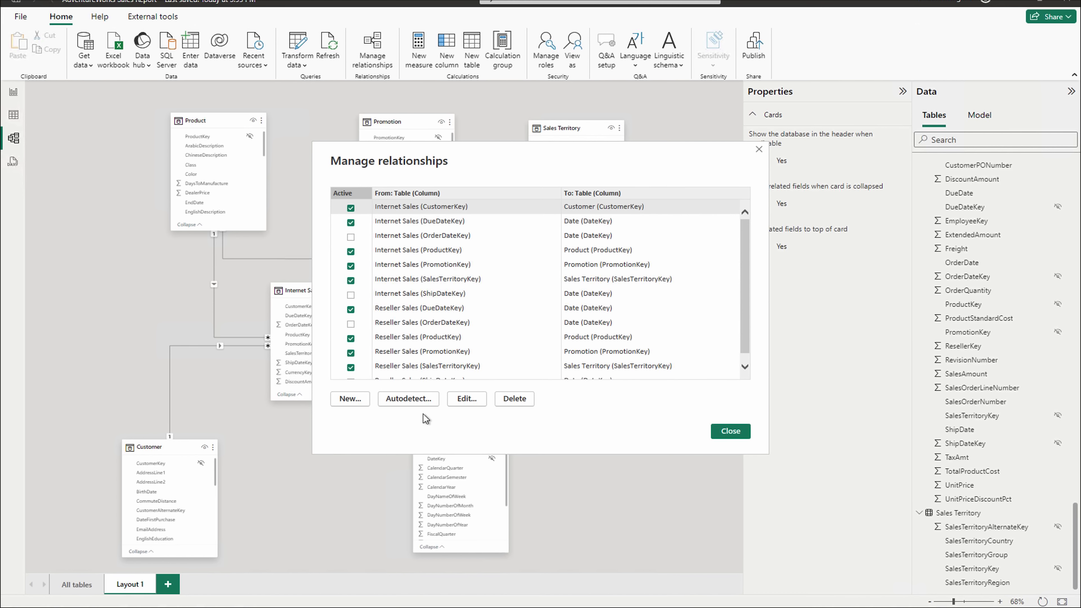
pyautogui.click(724, 431)
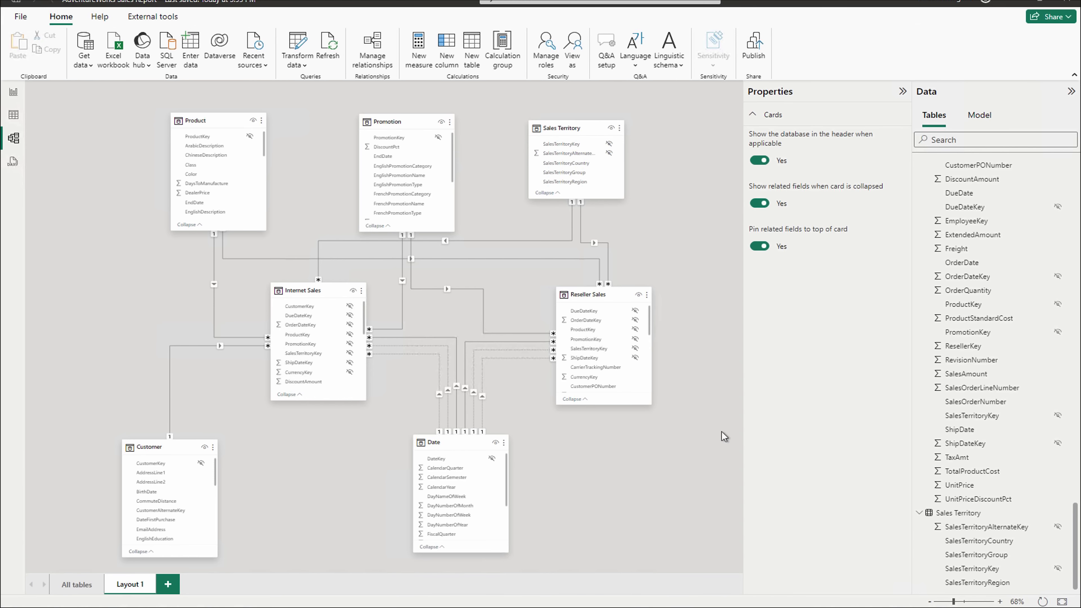
pyautogui.click(374, 58)
pyautogui.click(430, 401)
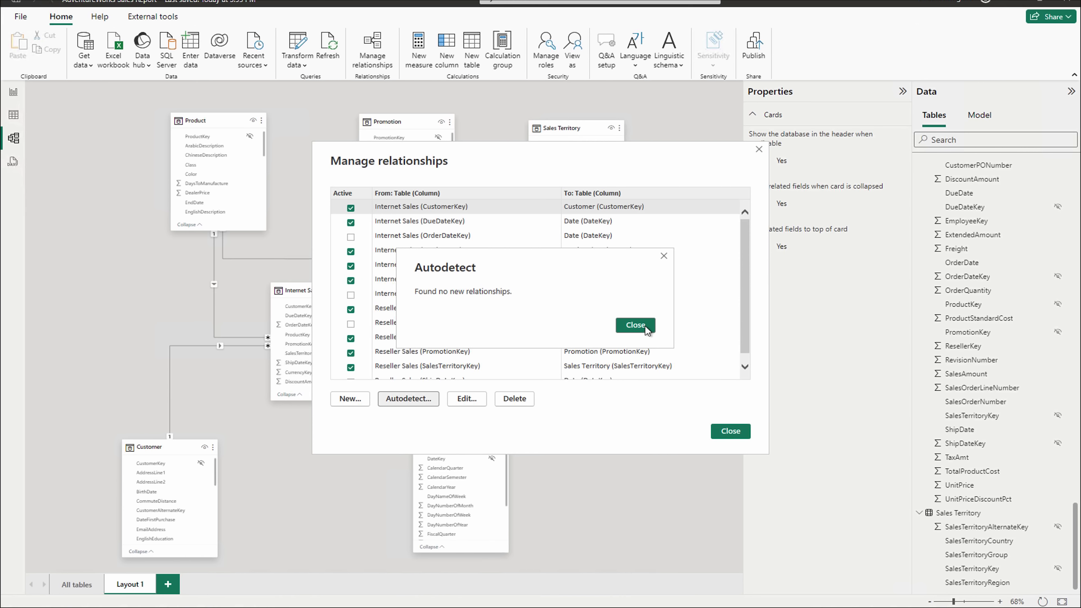
pyautogui.click(635, 325)
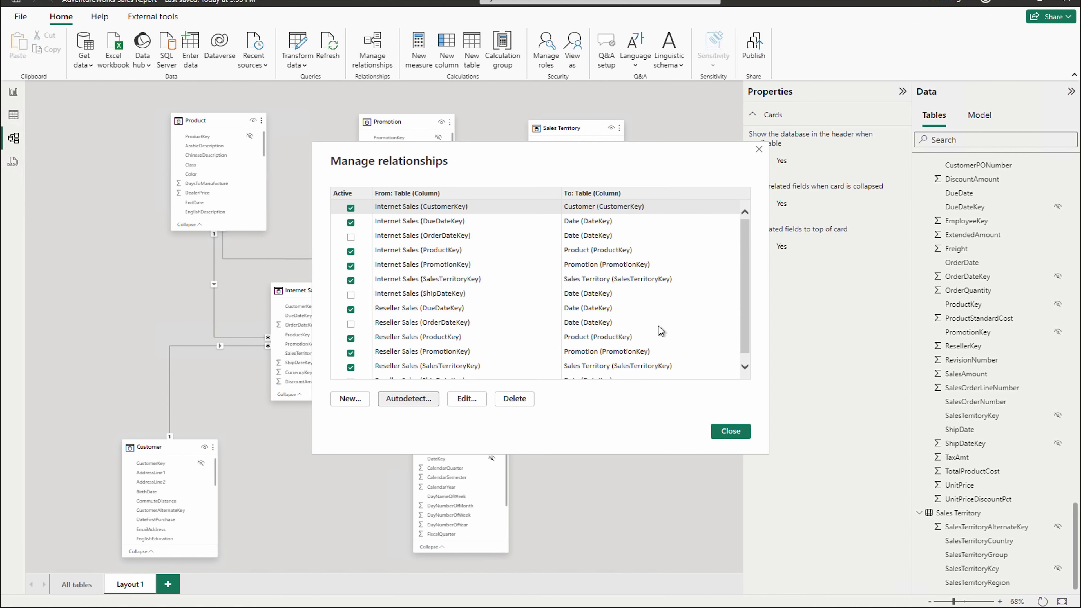
# Step: Inspect the settings of the Internet Sales to Product relationship on ProductKey without changing them, and close the relationship manager
pyautogui.click(465, 401)
pyautogui.click(713, 450)
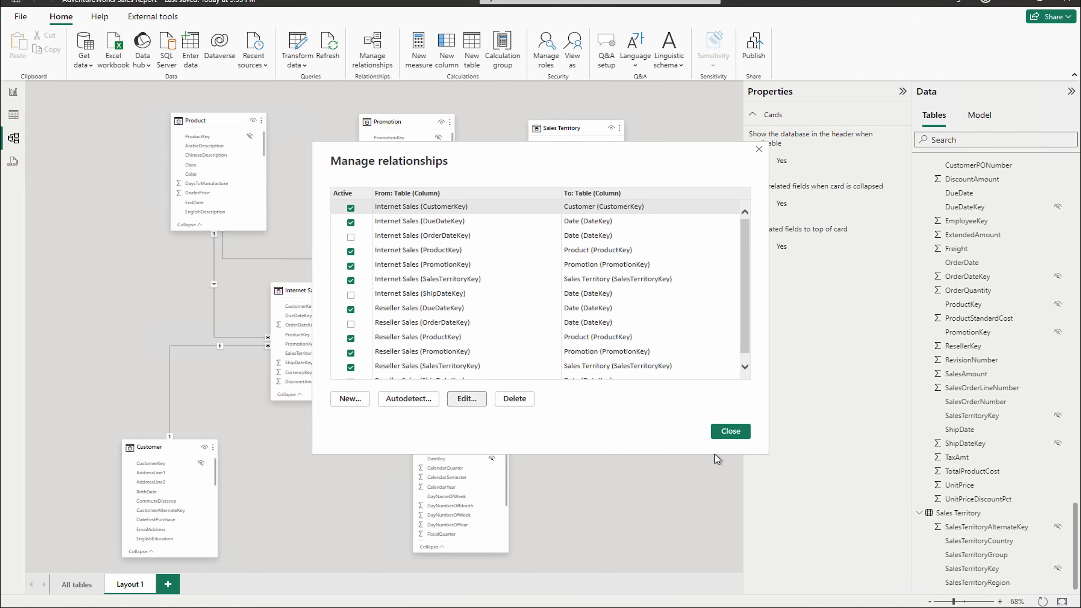
pyautogui.click(419, 250)
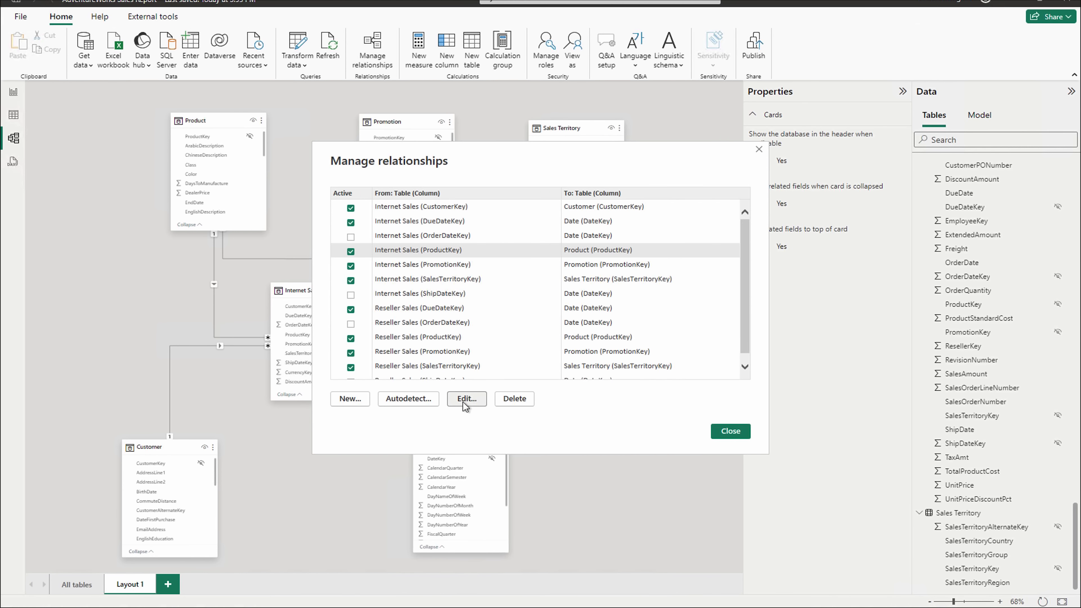
pyautogui.click(465, 400)
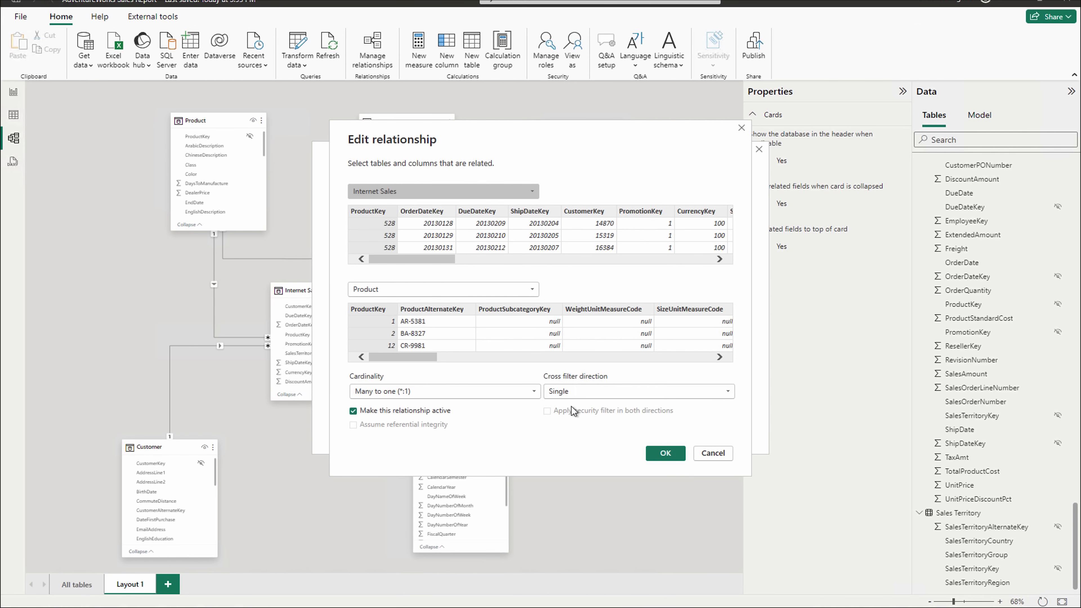
pyautogui.click(712, 453)
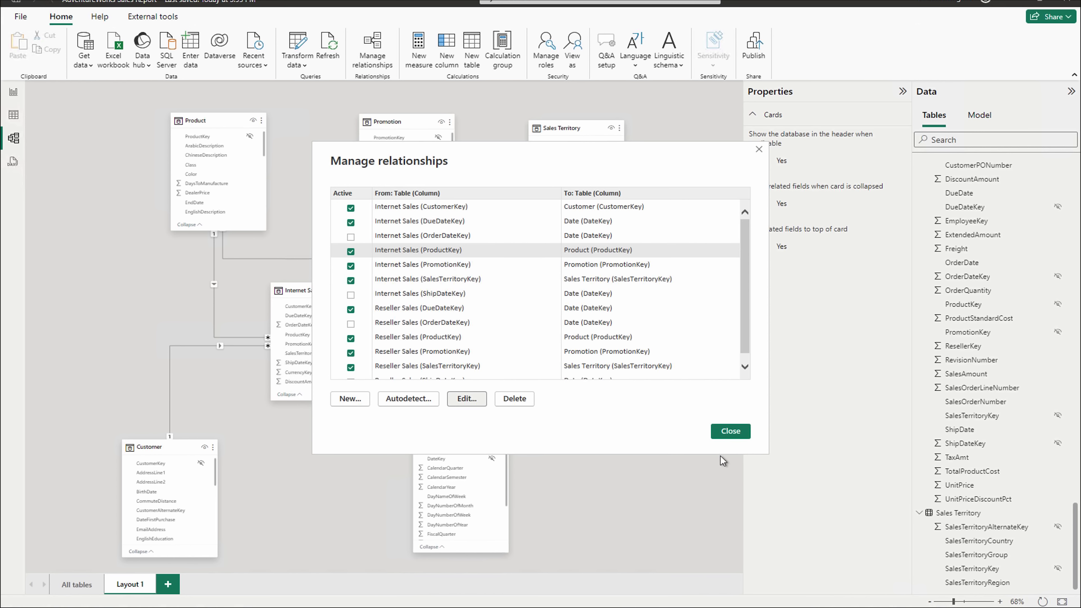
pyautogui.click(728, 430)
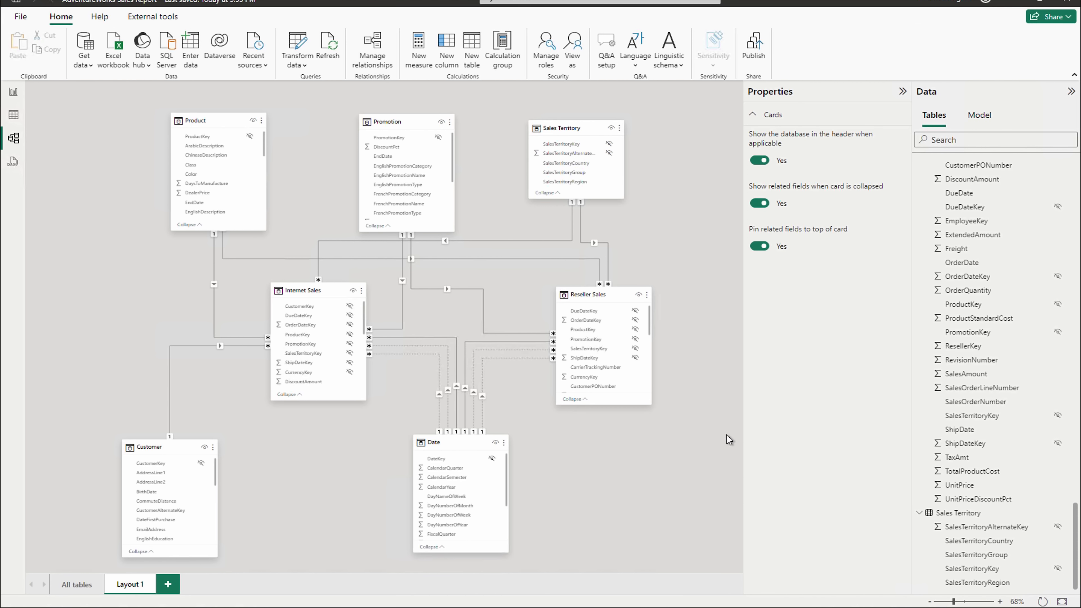
# Step: Browse the semantic model's item tree, expanding and collapsing its relationships and tables
pyautogui.click(980, 114)
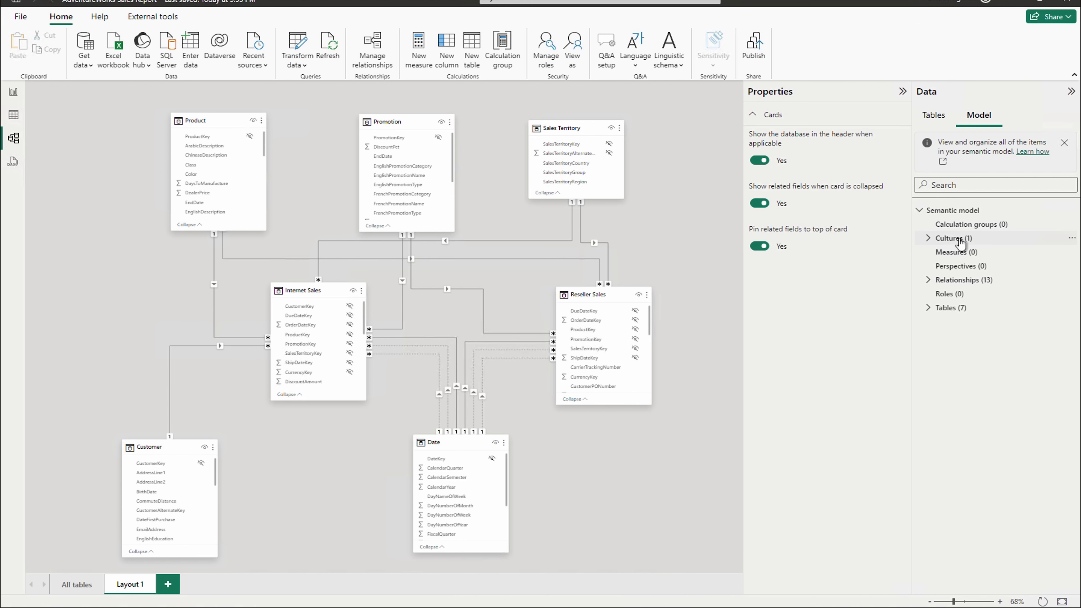
pyautogui.click(928, 280)
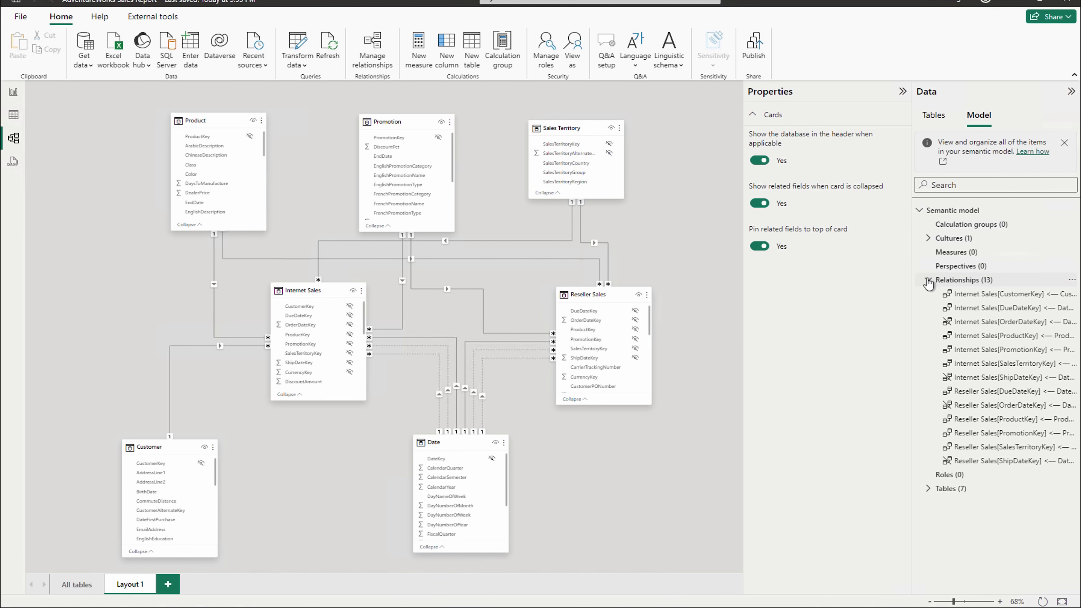
pyautogui.click(928, 280)
pyautogui.click(928, 308)
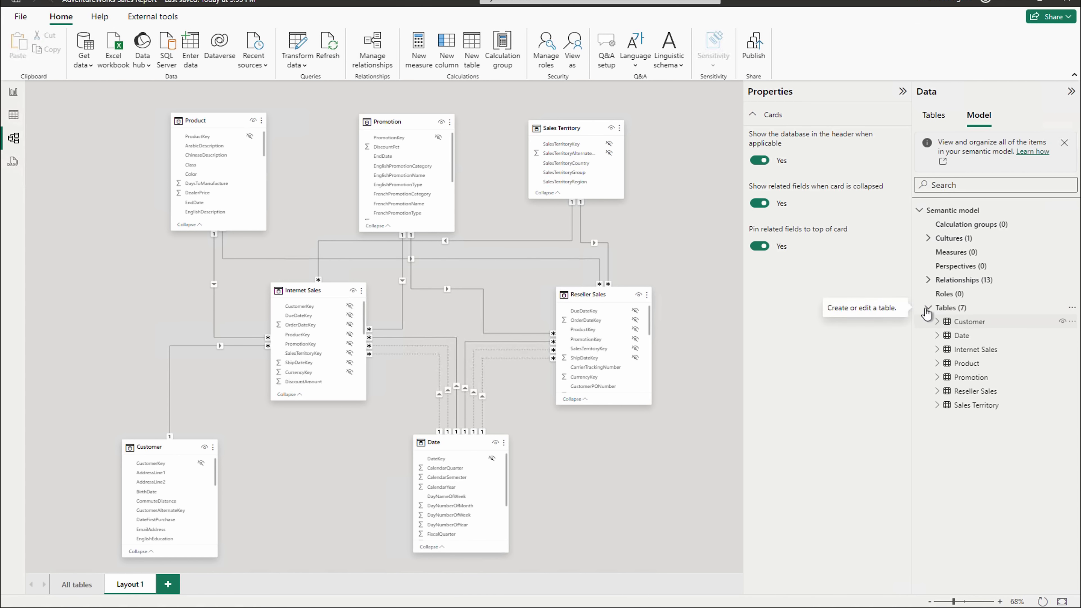
pyautogui.click(927, 310)
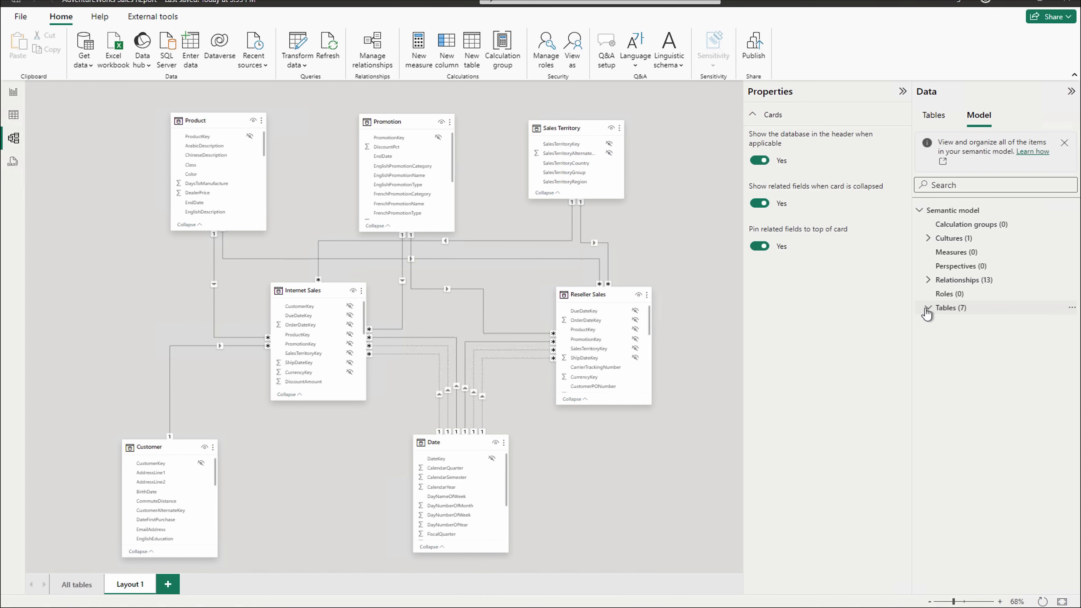
# Step: Check the installed external tools, view the Tools page of sqlbi.com in the Edge browser, and return to the Power BI model
pyautogui.click(143, 19)
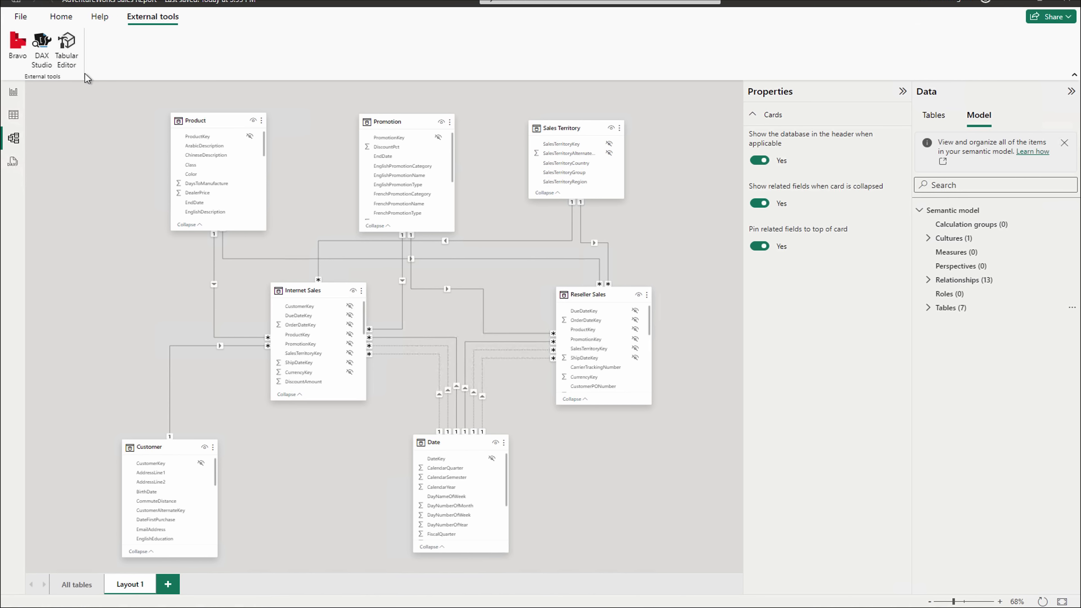
pyautogui.click(529, 607)
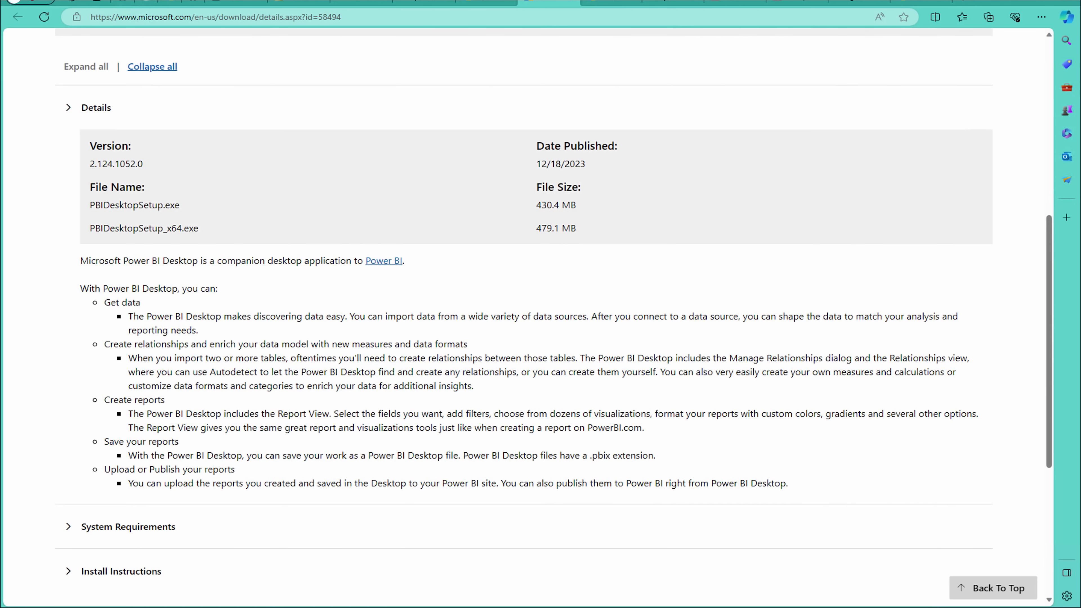
pyautogui.click(676, 21)
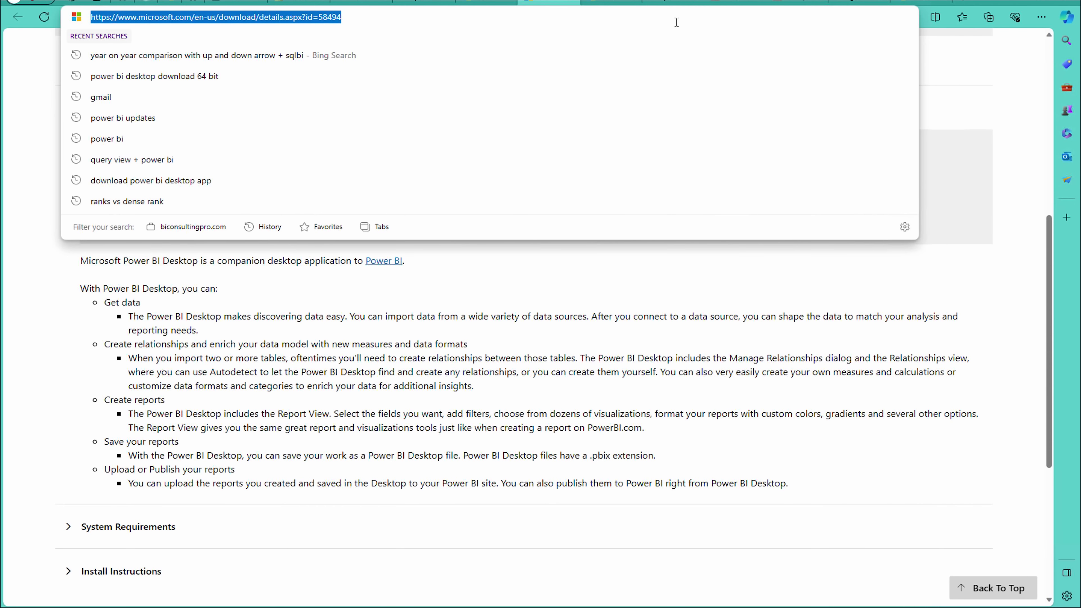
pyautogui.write('sql')
pyautogui.press('Return')
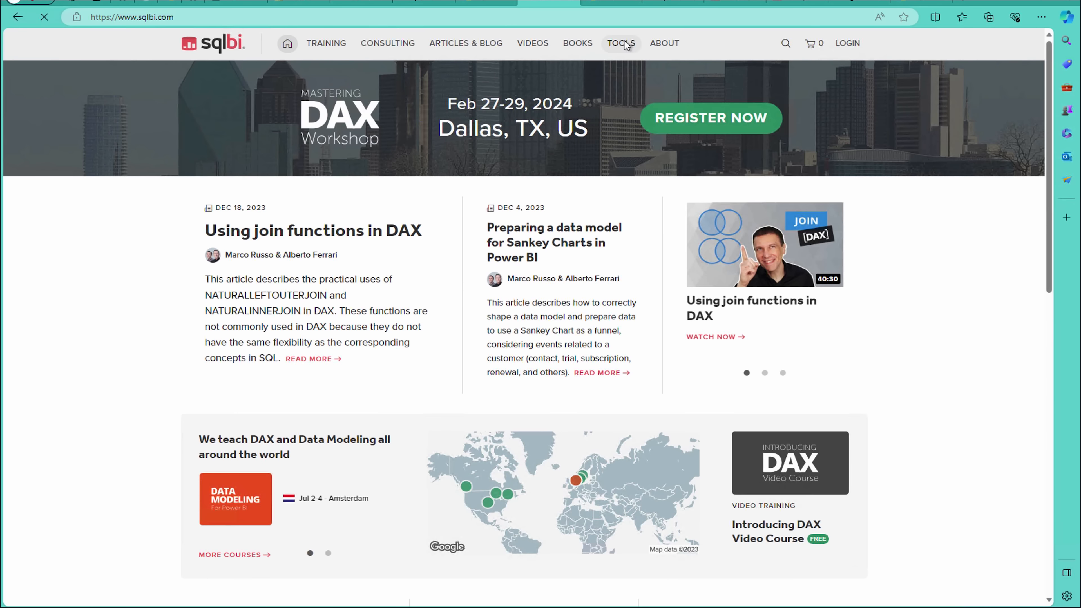
pyautogui.click(624, 44)
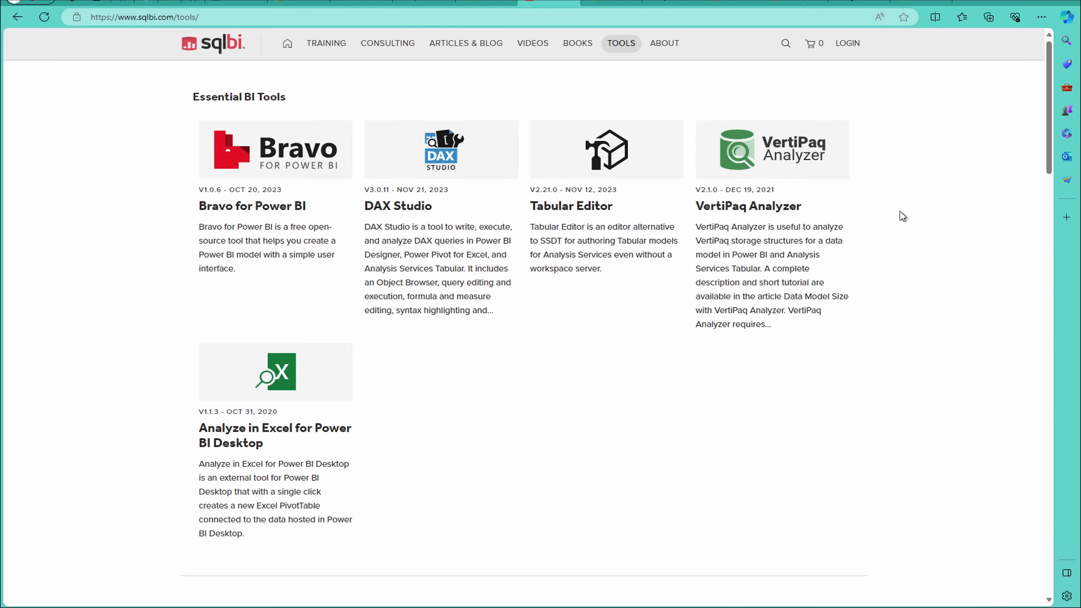
pyautogui.click(1012, 3)
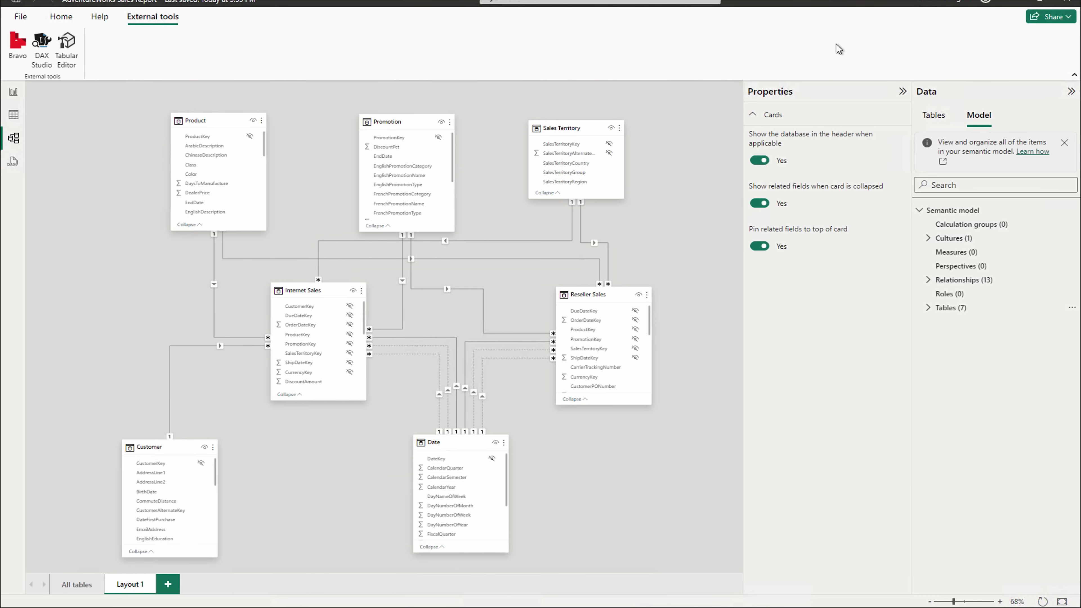
# Step: Collapse the Properties and Data panes, and delete the relationship between Sales Territory and Internet Sales
pyautogui.click(902, 91)
pyautogui.click(986, 97)
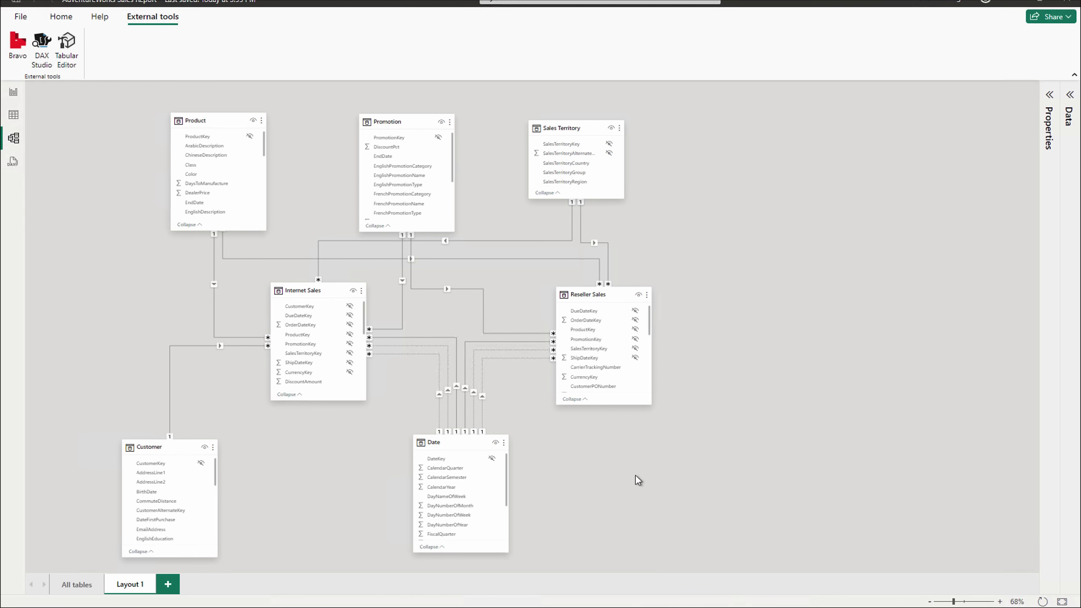
pyautogui.rightClick(470, 243)
pyautogui.click(489, 249)
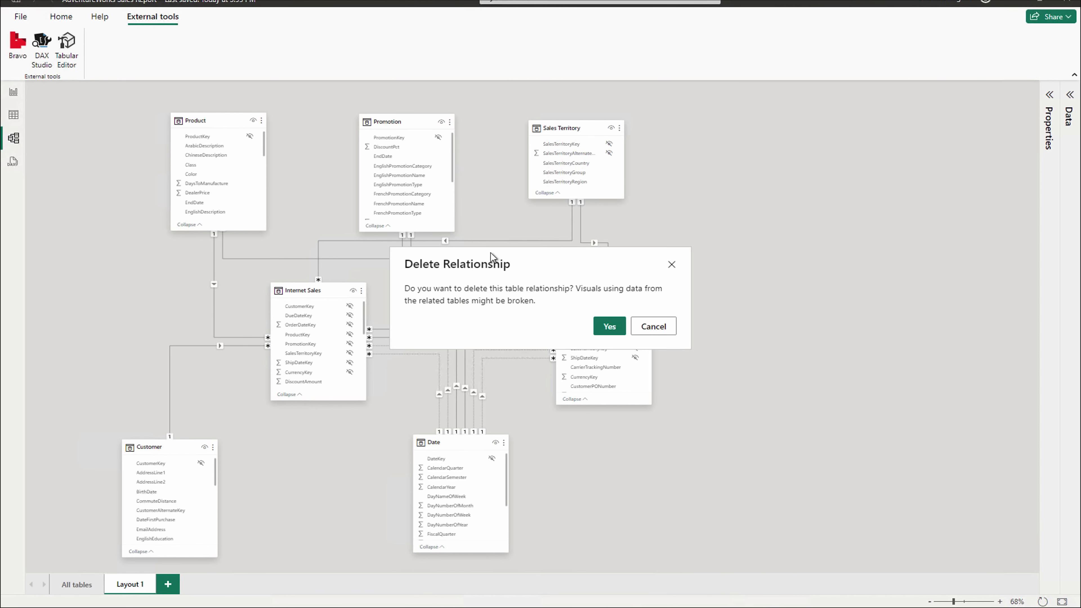
pyautogui.click(609, 327)
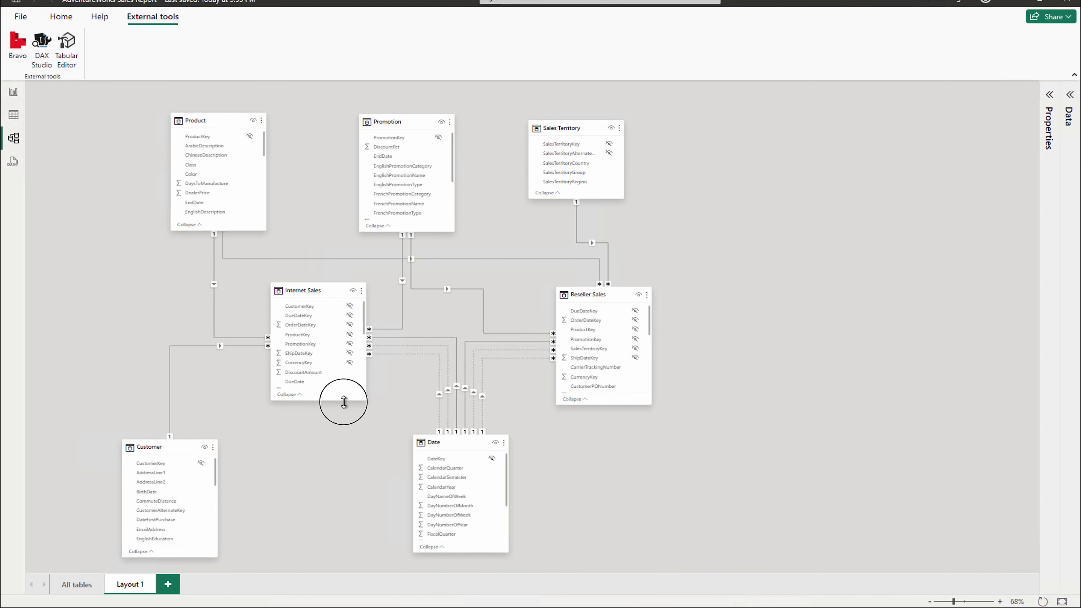
# Step: Lengthen the Internet Sales card to reveal more columns, and recreate its relationship with Sales Territory by linking the SalesTerritoryKey columns
pyautogui.moveTo(344, 401); pyautogui.dragTo(337, 533)
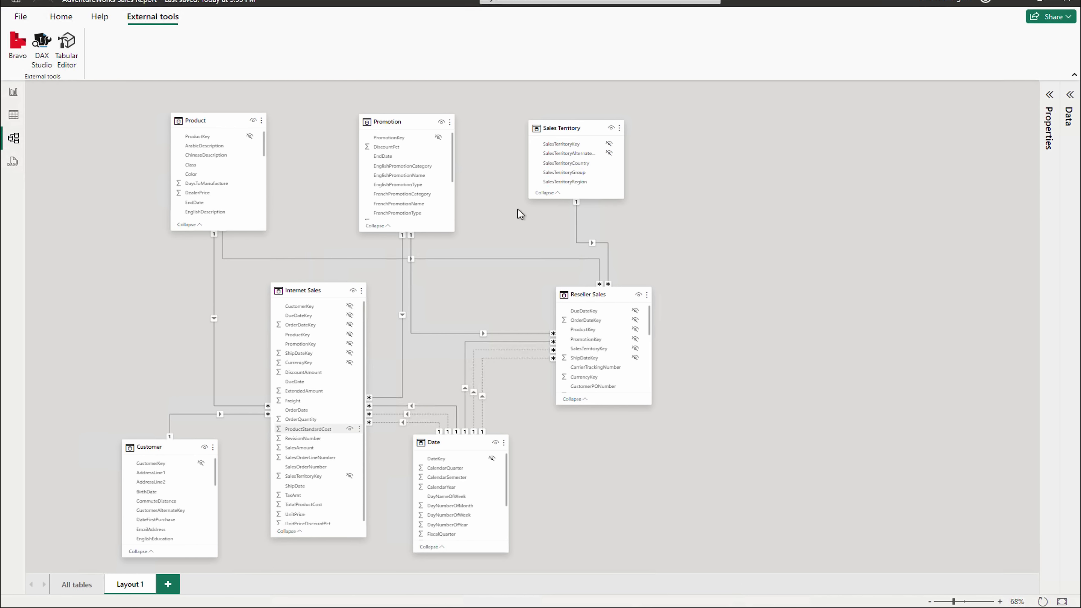
pyautogui.moveTo(577, 149)
pyautogui.mouseDown()
pyautogui.moveTo(308, 479)
pyautogui.moveTo(516, 237)
pyautogui.moveTo(561, 142)
pyautogui.mouseUp()
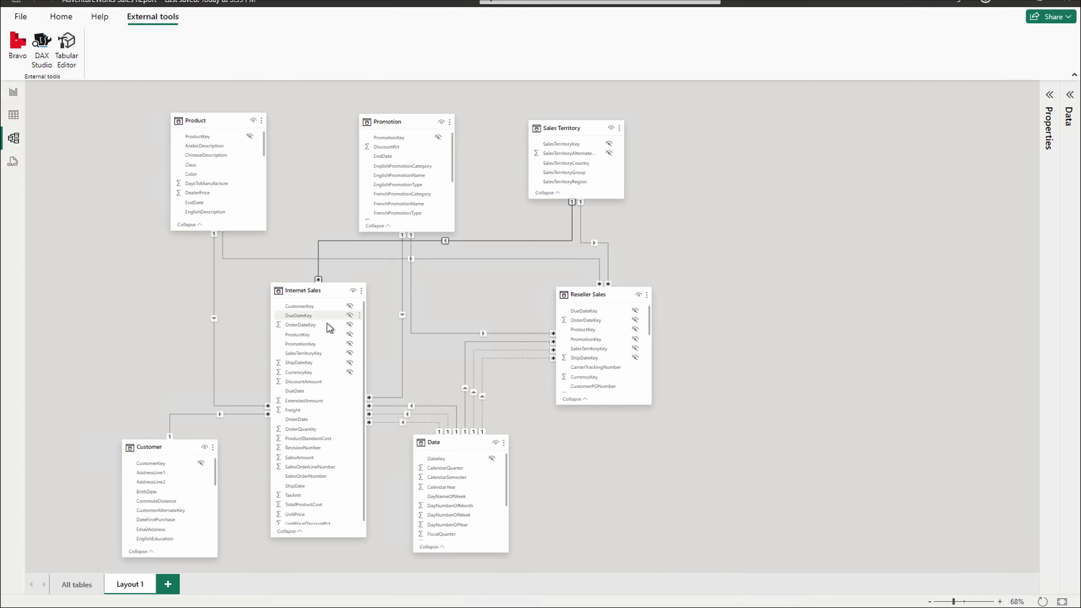
pyautogui.moveTo(314, 291)
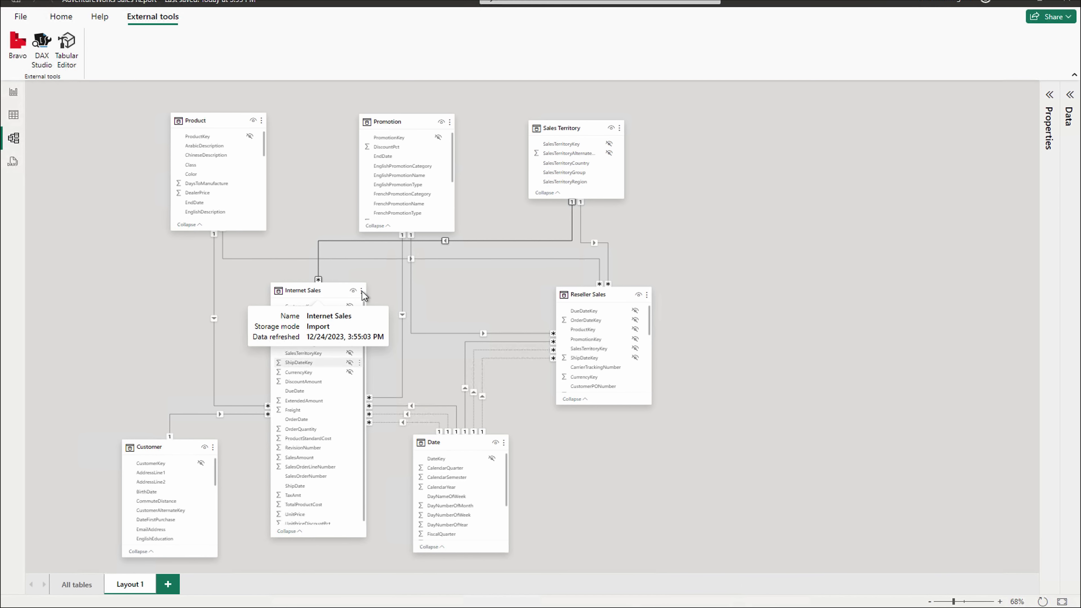